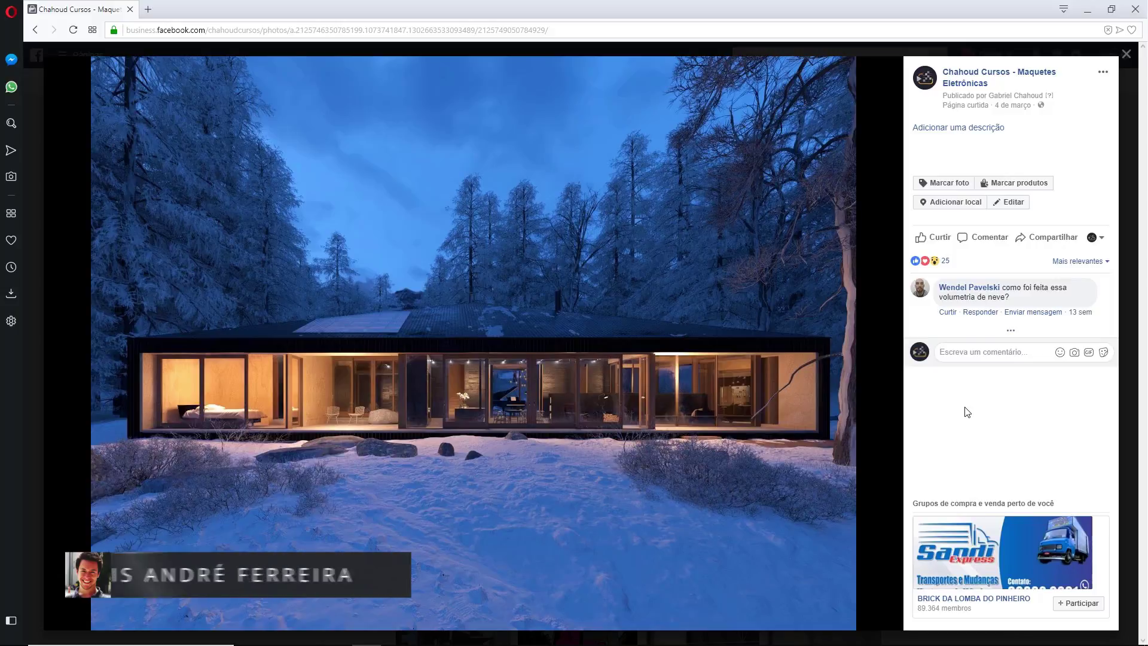
# Page forward through three photos in the course page's cabin render album
pyautogui.press('Right')
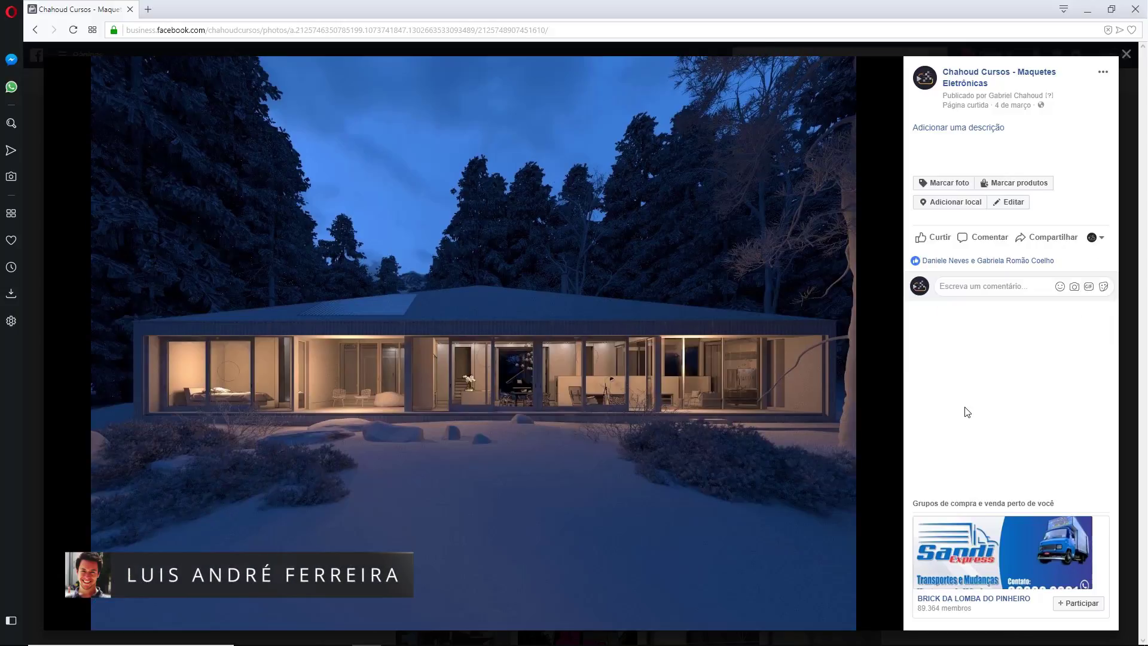
pyautogui.press('Right')
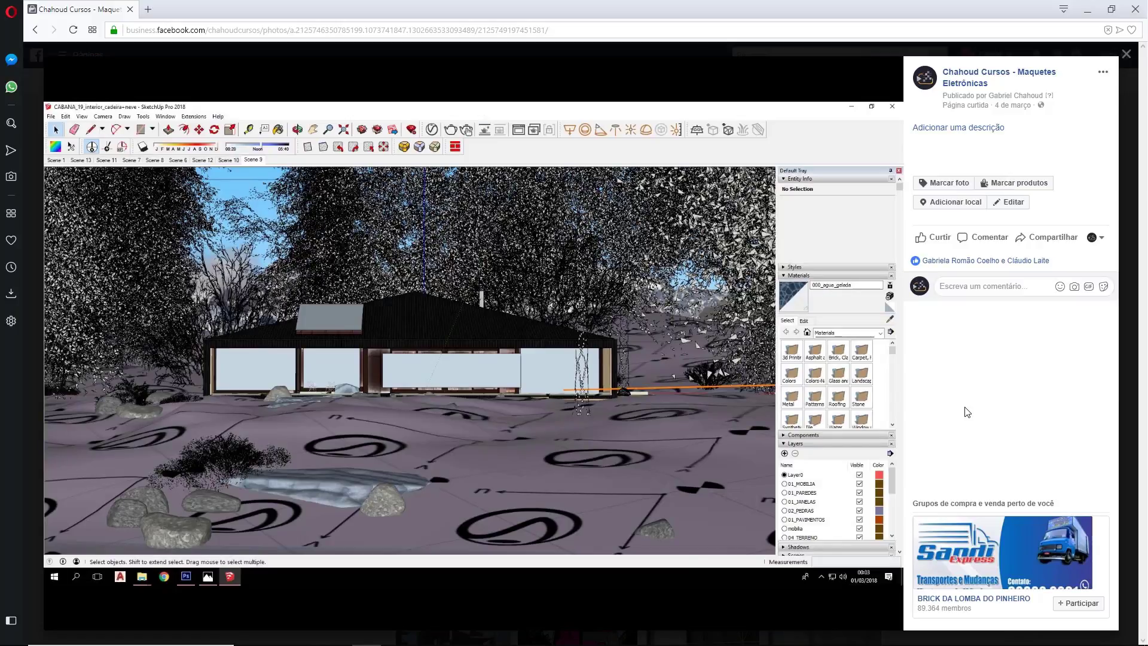
pyautogui.press('Right')
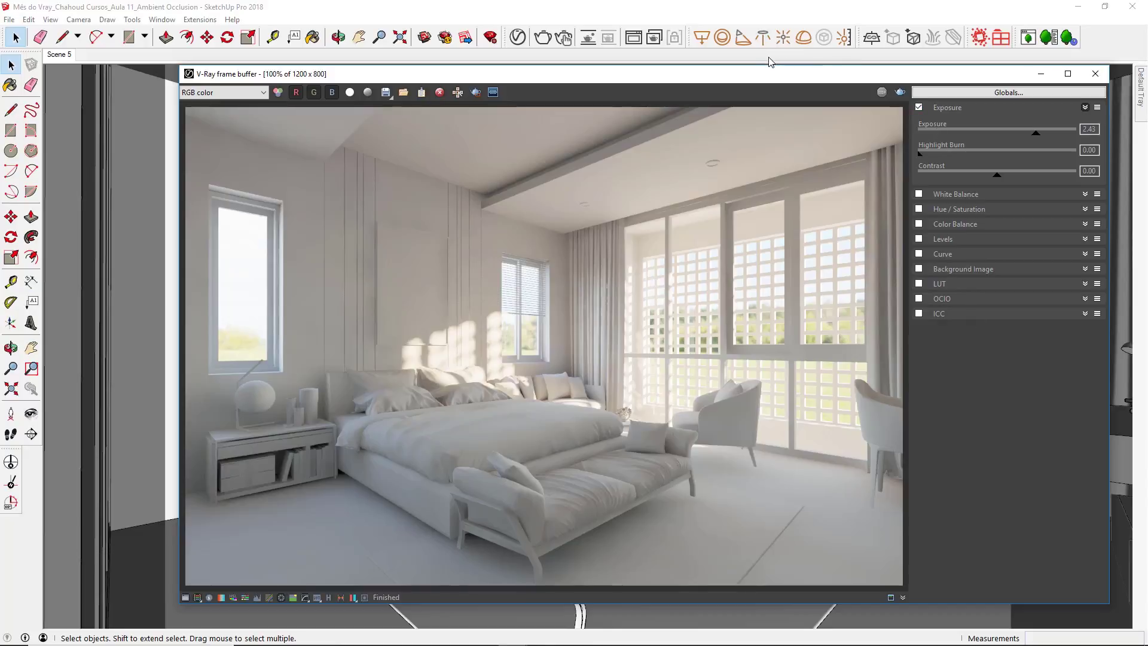
# Compare the clay render with exposure off and on, leave exposure on, and hide the corrections panel
pyautogui.click(919, 109)
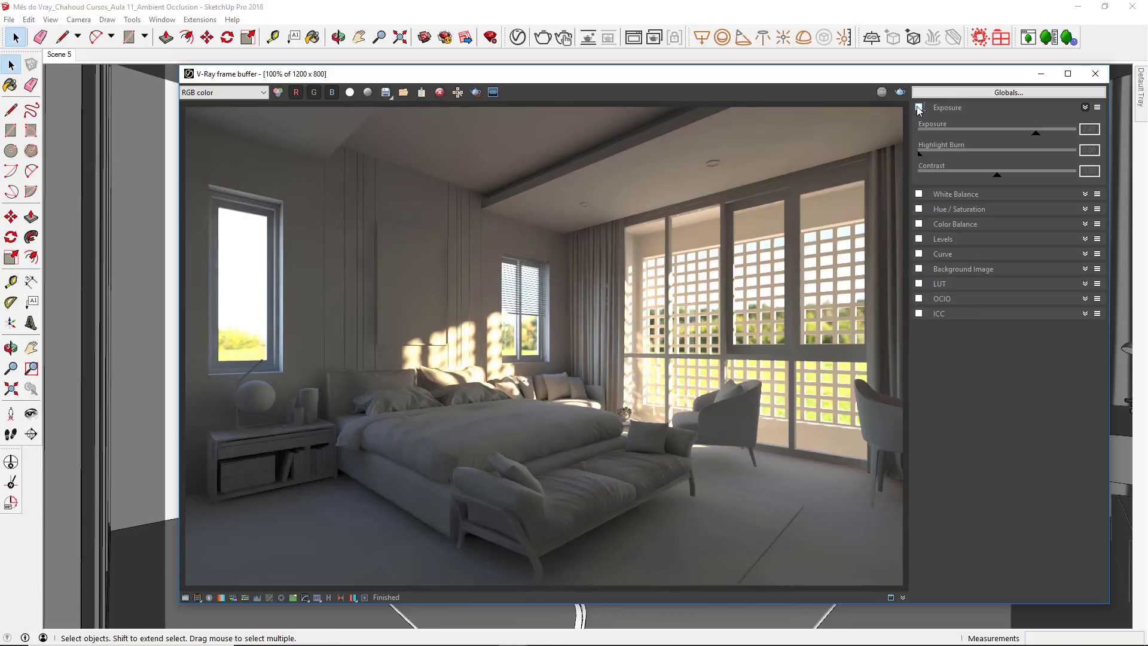
pyautogui.click(919, 108)
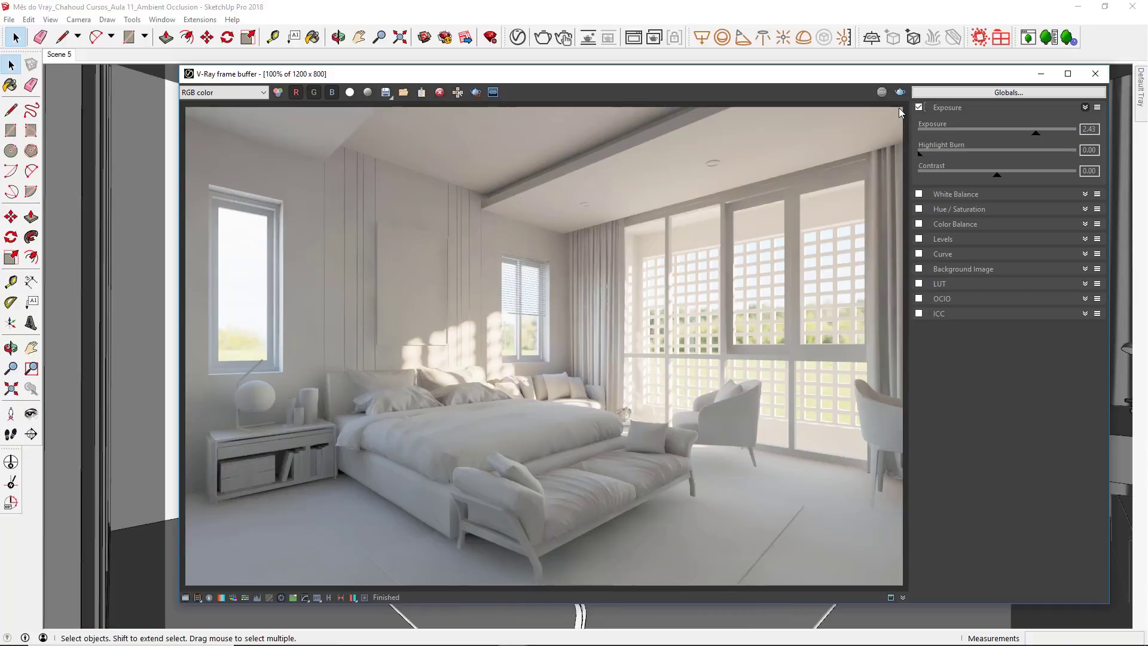
pyautogui.click(899, 108)
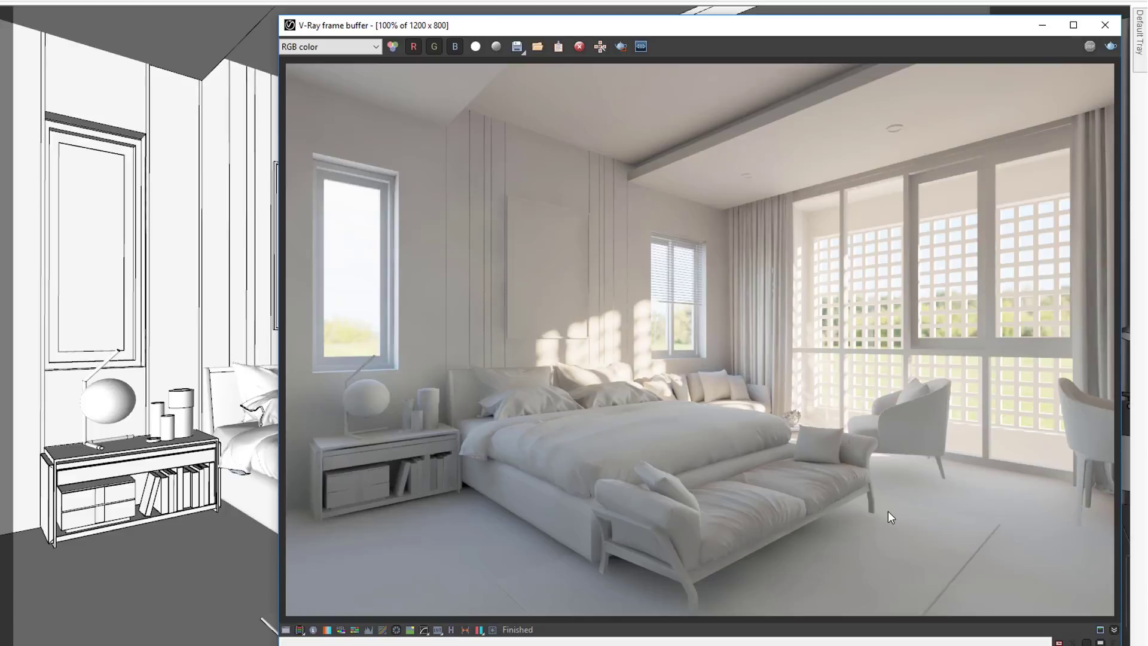
# Zoom and pan around the clay bedroom render to inspect details
pyautogui.scroll(3, 889, 510)
pyautogui.moveTo(870, 463)
pyautogui.mouseDown(button='middle')
pyautogui.moveTo(834, 392)
pyautogui.moveTo(598, 424)
pyautogui.mouseUp(button='middle')
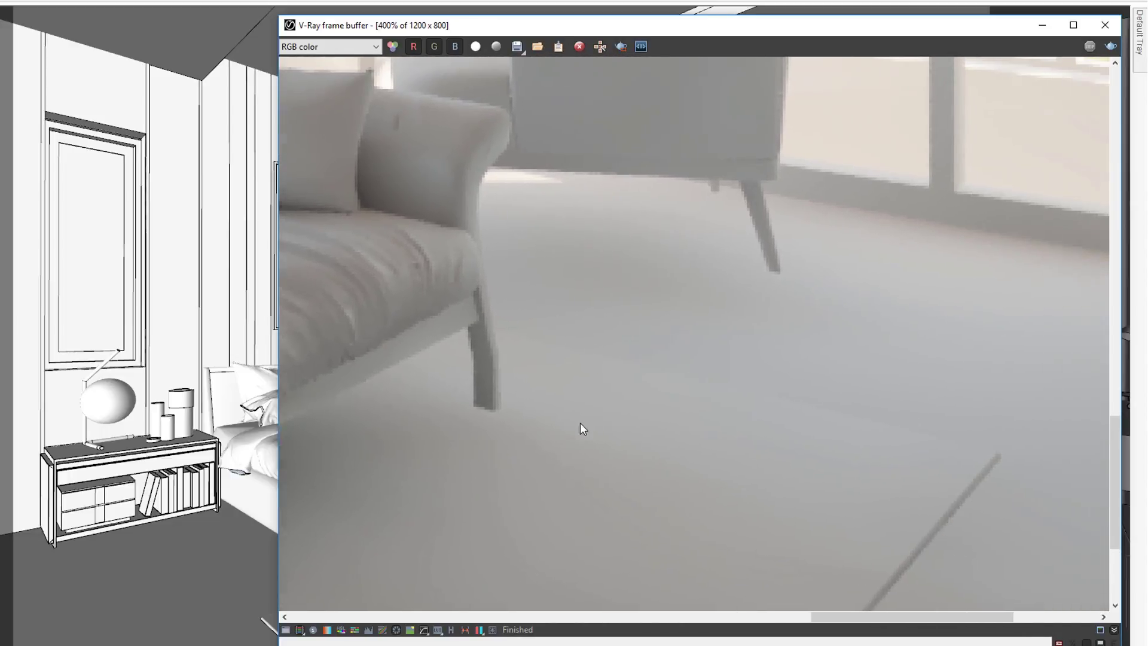
pyautogui.moveTo(869, 403); pyautogui.dragTo(561, 341, button='middle')
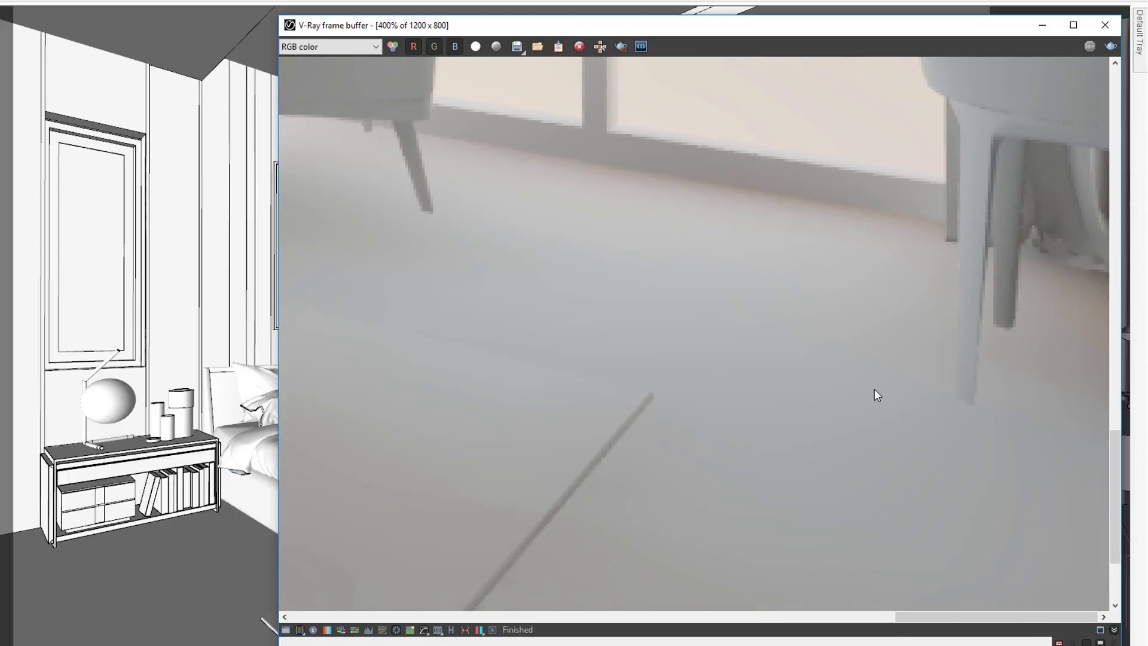
pyautogui.scroll(-2, 874, 389)
pyautogui.scroll(-2, 874, 388)
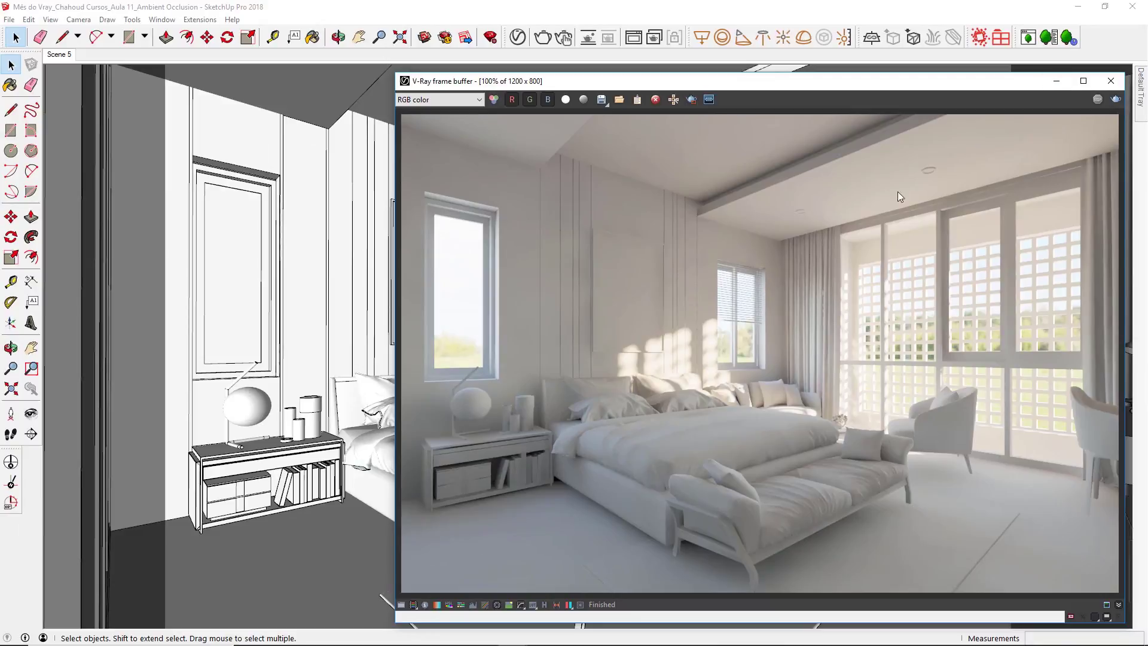
# Save the clay render to VFB history and minimize the frame buffer
pyautogui.click(544, 605)
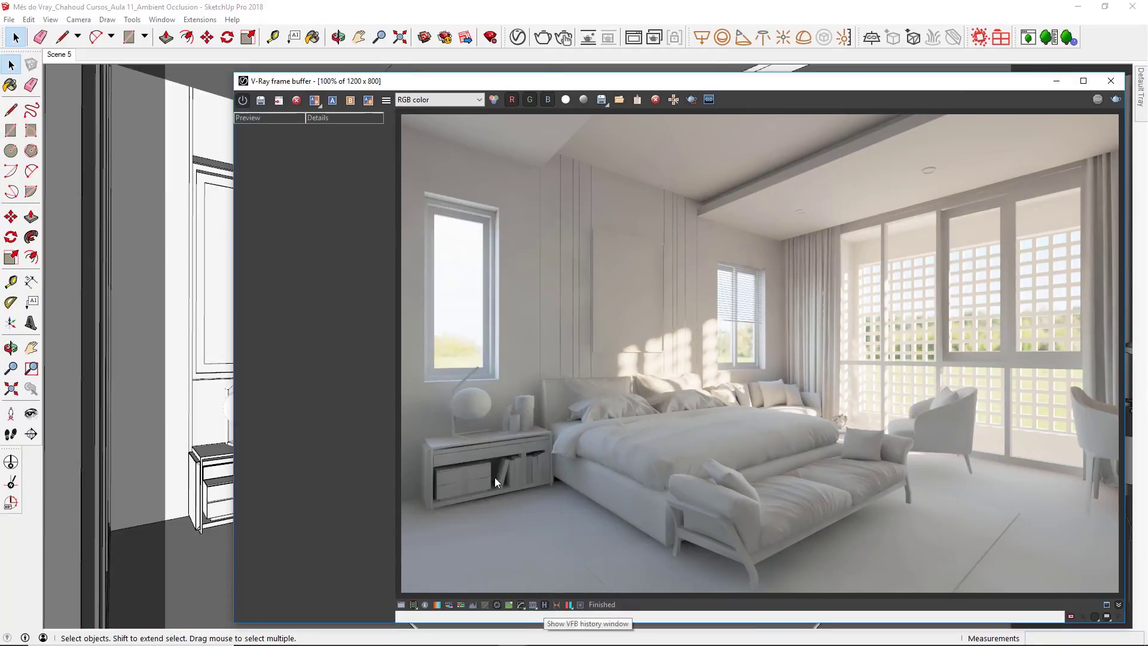
pyautogui.click(262, 102)
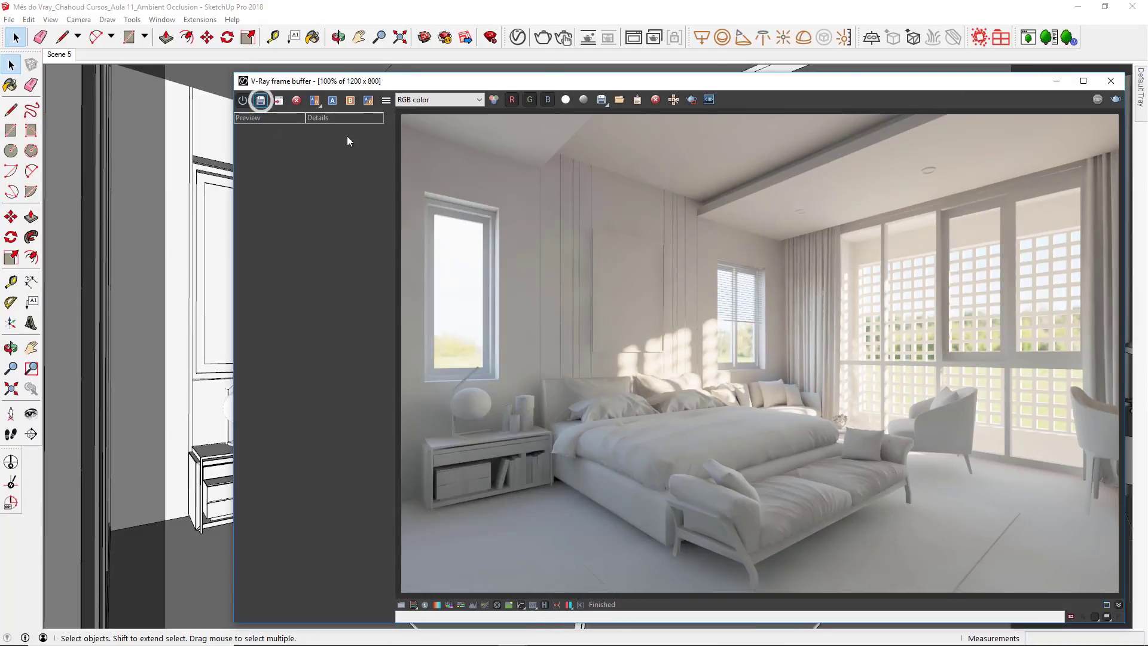
pyautogui.click(1057, 81)
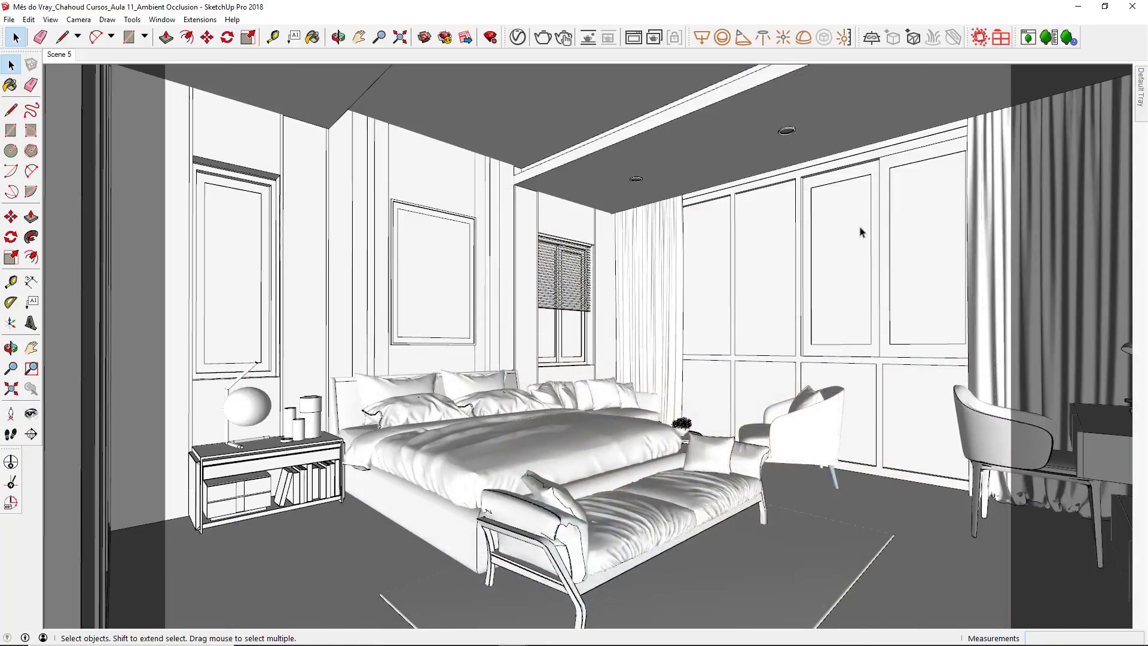
# In V-Ray Settings, expand Global Illumination and Ambient Occlusion and toggle Ambient Occlusion
pyautogui.click(516, 38)
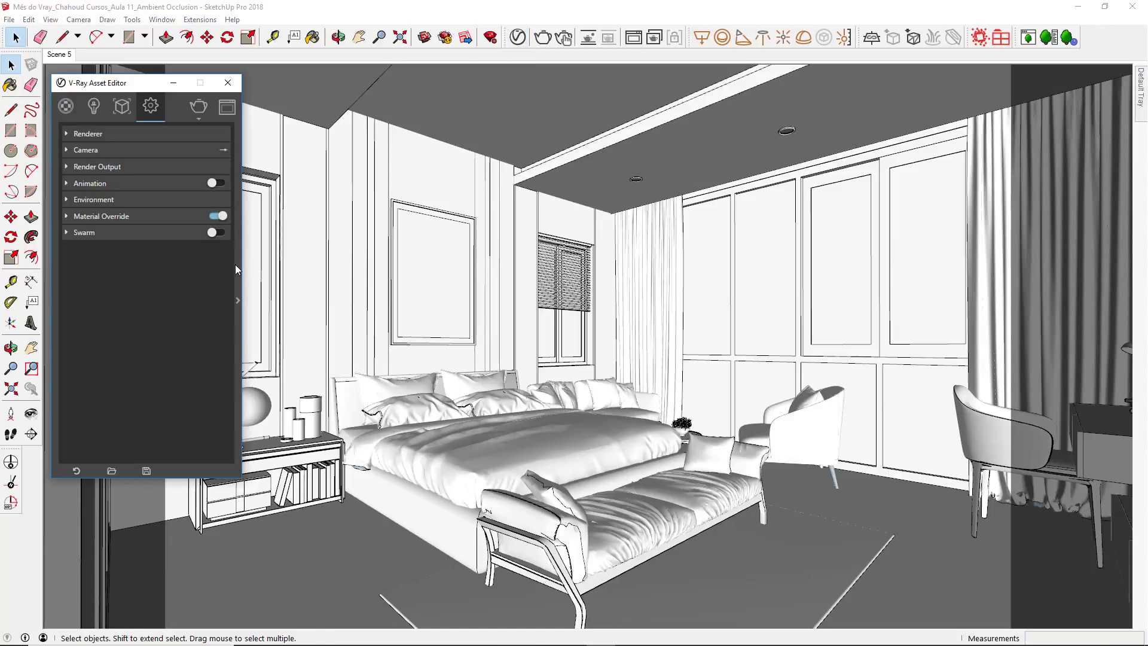
pyautogui.click(236, 296)
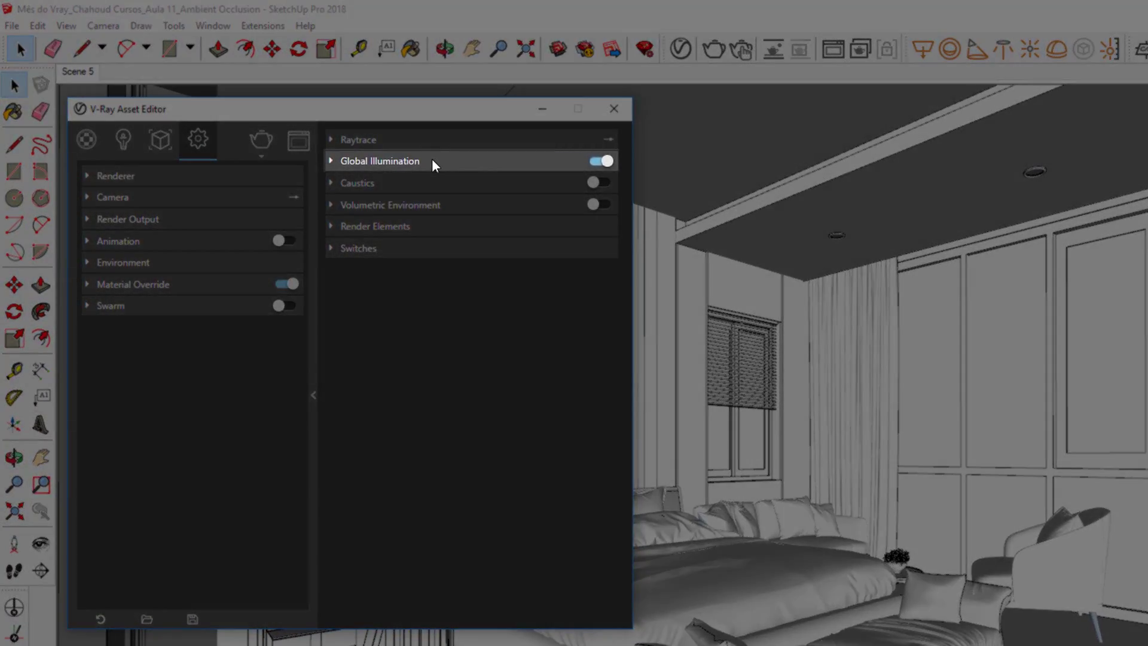
pyautogui.click(432, 160)
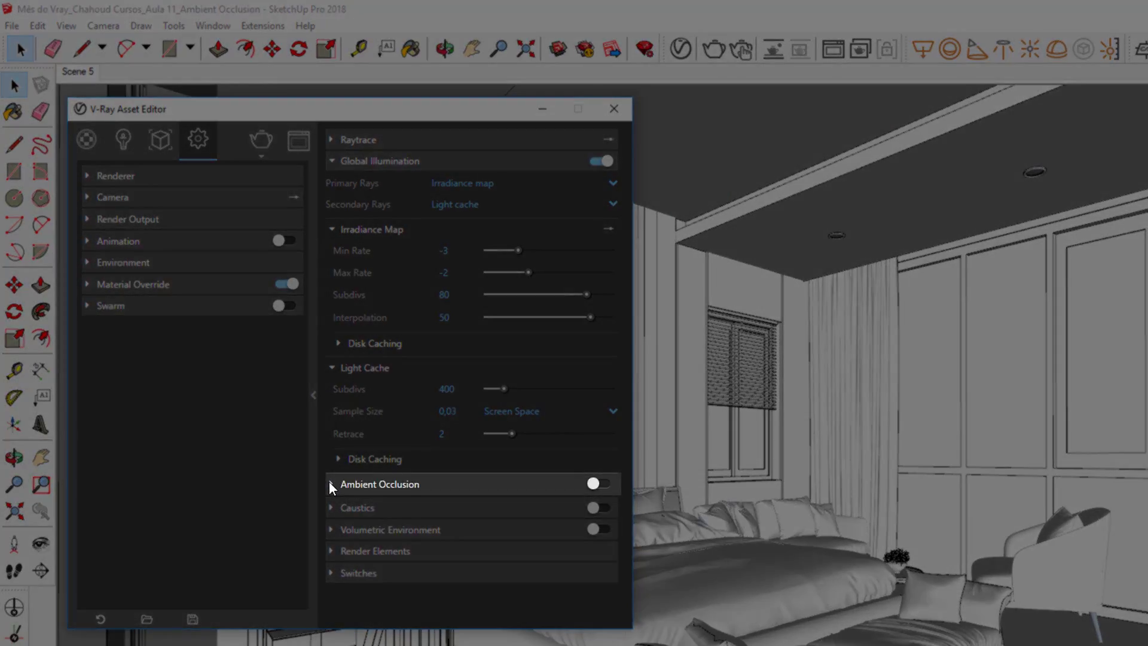
pyautogui.click(331, 484)
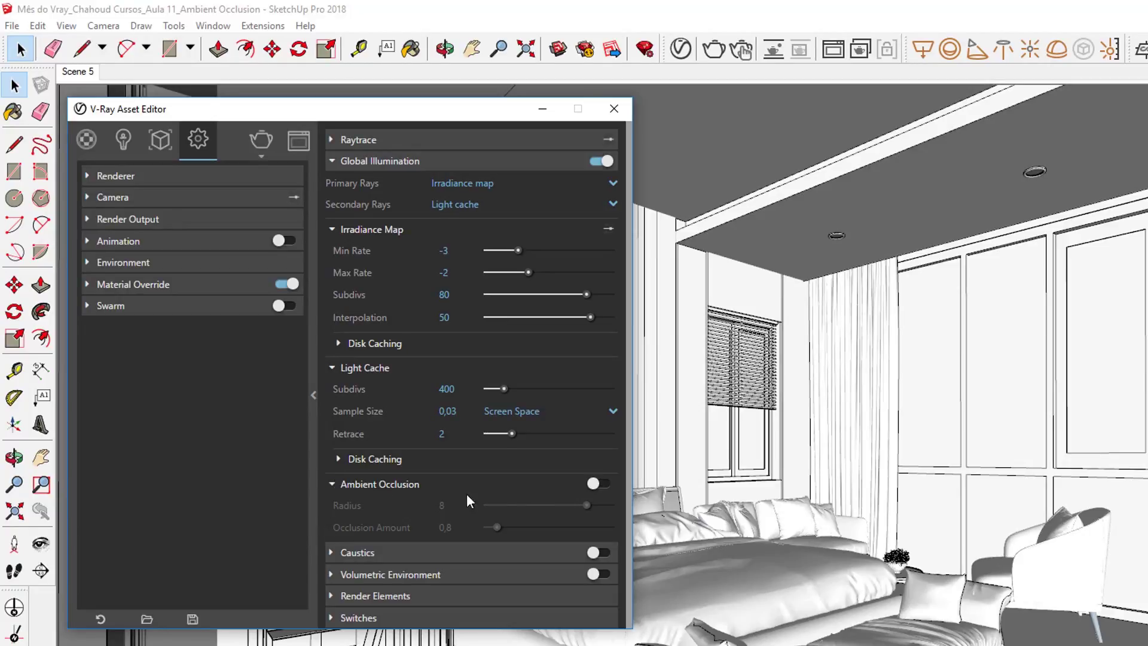
pyautogui.click(602, 484)
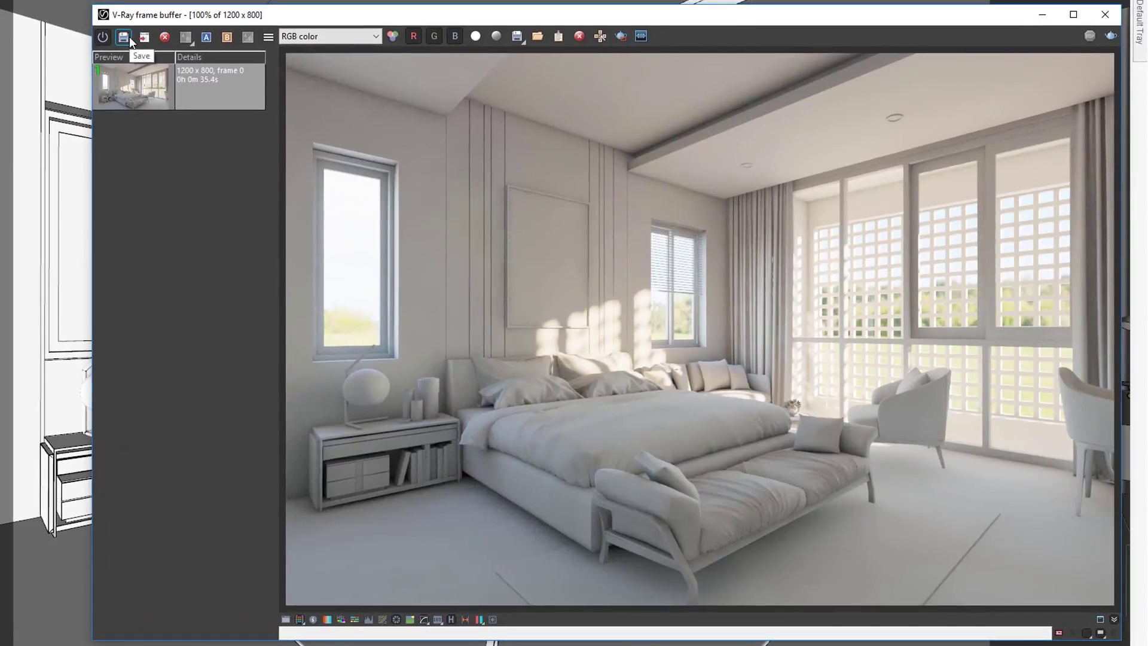
# Save the ambient occlusion render to history and compare it A/B against the earlier render
pyautogui.click(128, 38)
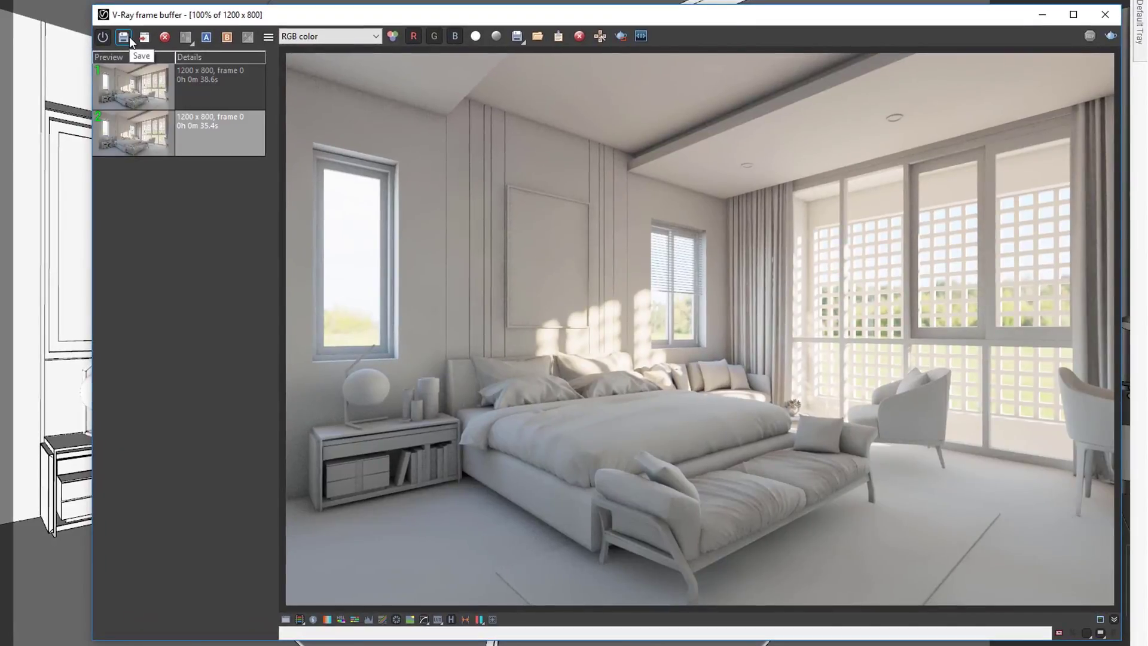
pyautogui.click(207, 38)
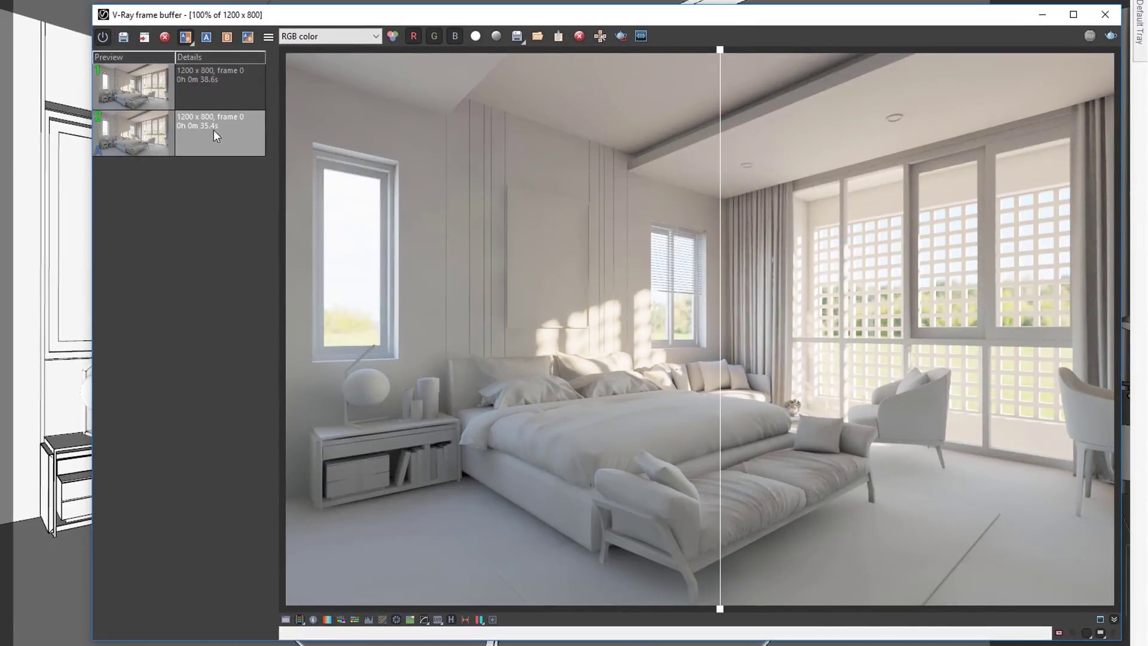
pyautogui.click(220, 92)
pyautogui.click(229, 37)
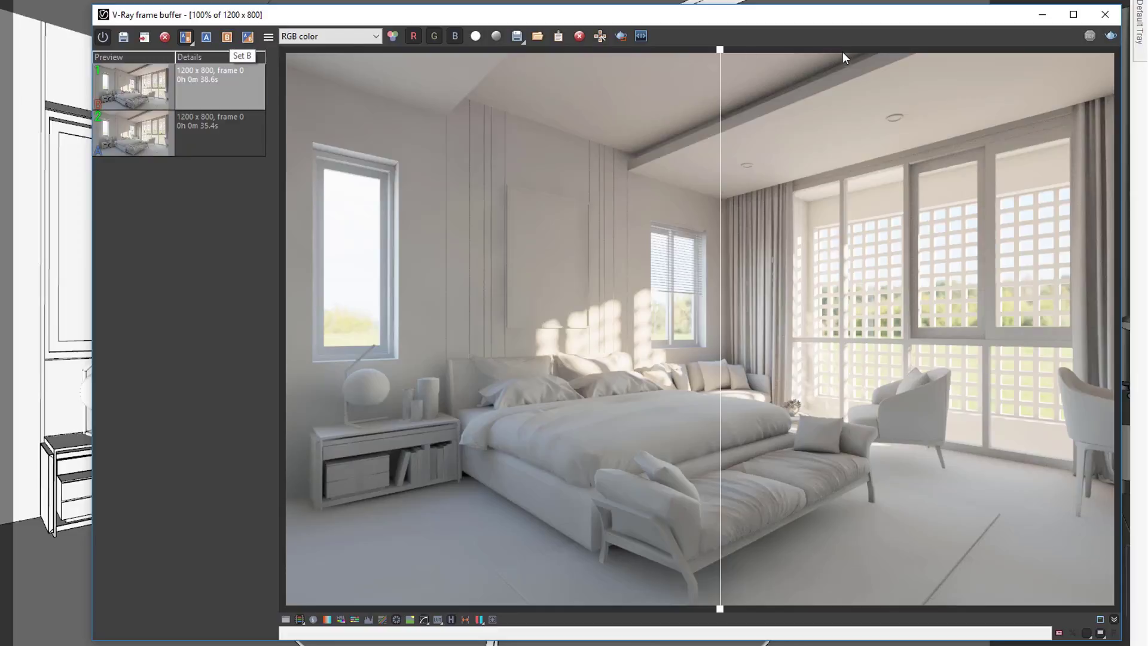
pyautogui.moveTo(721, 53)
pyautogui.mouseDown()
pyautogui.moveTo(805, 90)
pyautogui.moveTo(912, 96)
pyautogui.mouseUp()
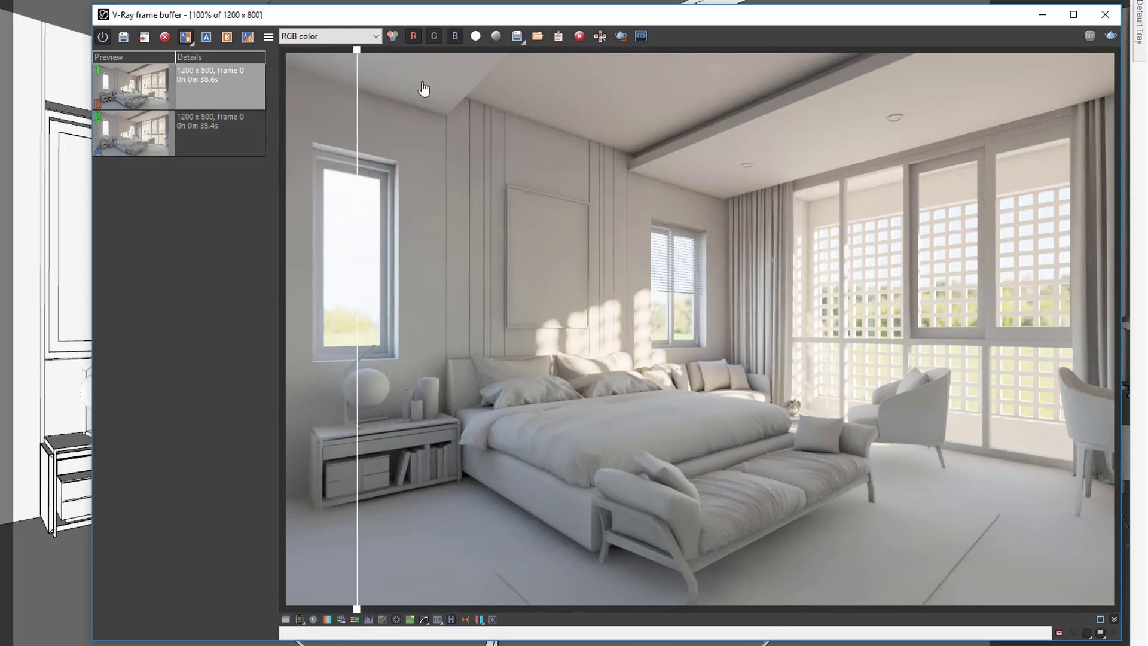
pyautogui.scroll(2, 633, 567)
pyautogui.moveTo(554, 487); pyautogui.dragTo(841, 369, button='middle')
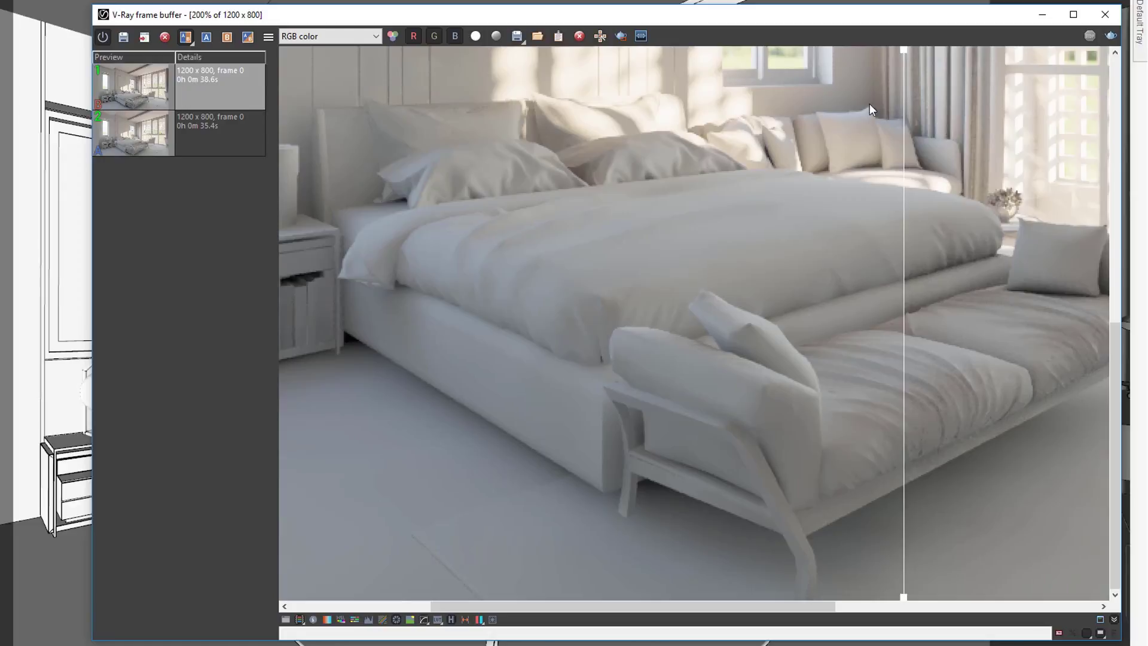
pyautogui.moveTo(906, 53)
pyautogui.mouseDown()
pyautogui.moveTo(818, 68)
pyautogui.moveTo(333, 77)
pyautogui.moveTo(838, 102)
pyautogui.moveTo(339, 116)
pyautogui.mouseUp()
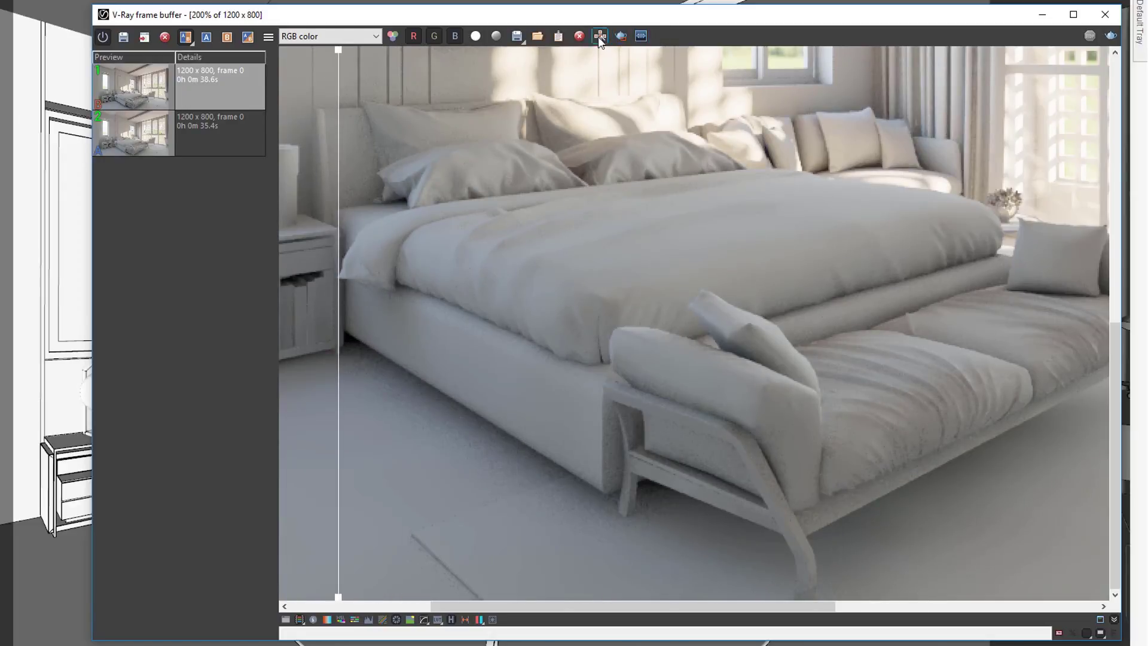
pyautogui.click(185, 37)
# Zoom in on the nightstand, return to 100%, and minimize the frame buffer
pyautogui.doubleClick(655, 232)
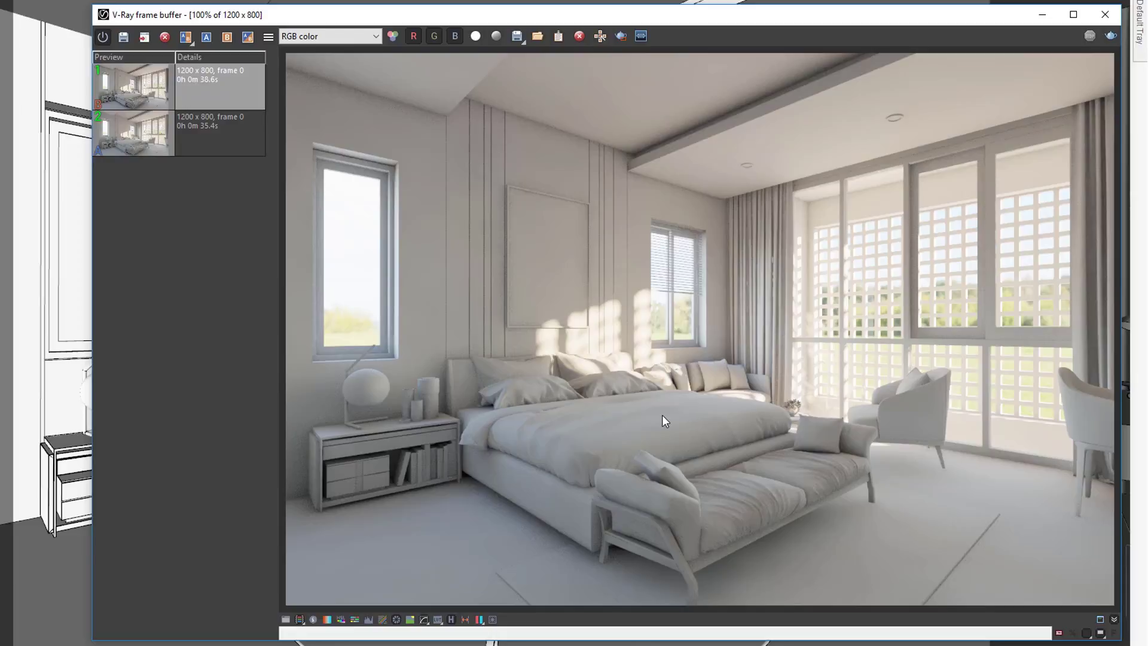
pyautogui.doubleClick(494, 523)
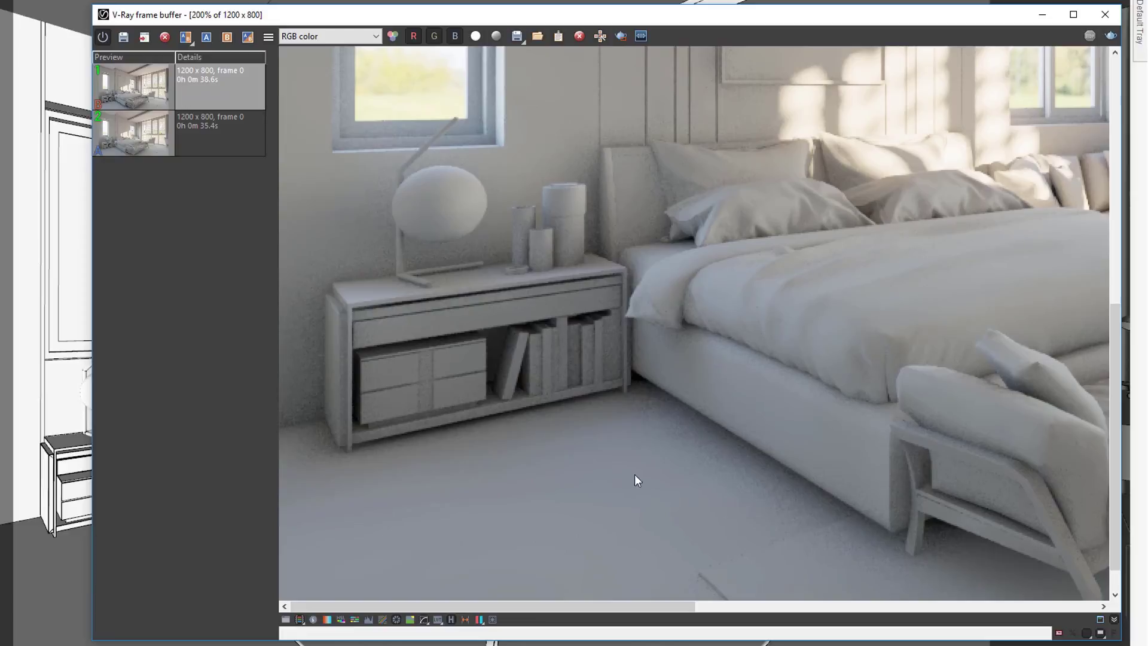
pyautogui.doubleClick(671, 454)
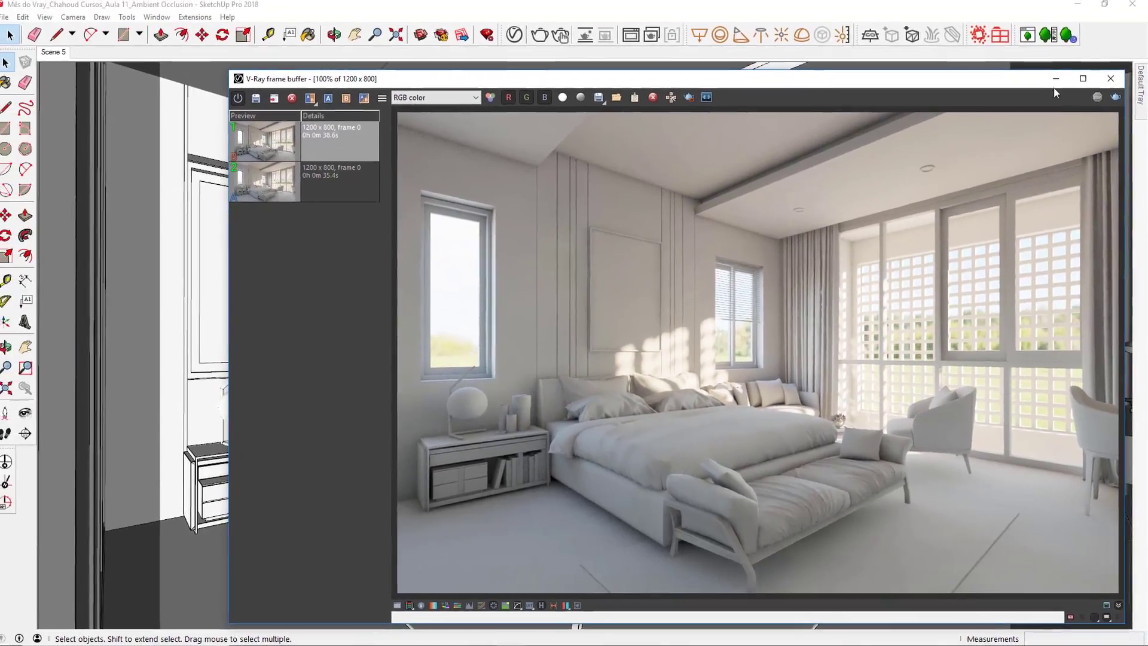
pyautogui.click(1056, 79)
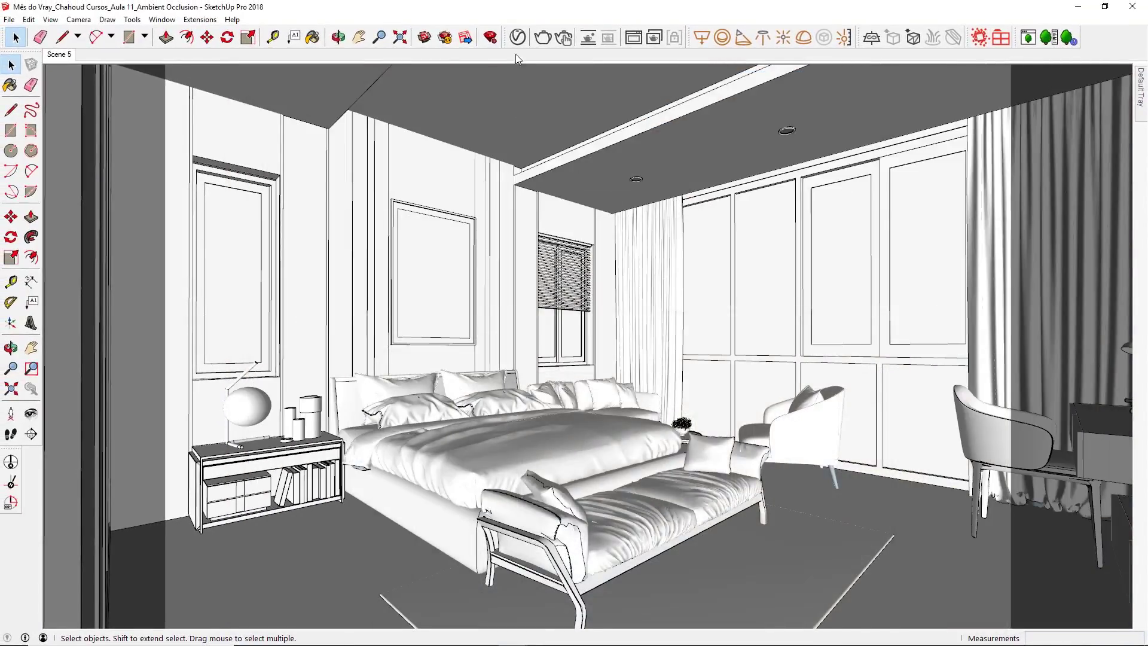
# Re-render the bedroom with Ambient Occlusion on at radius 8 and amount 0.8
pyautogui.click(515, 34)
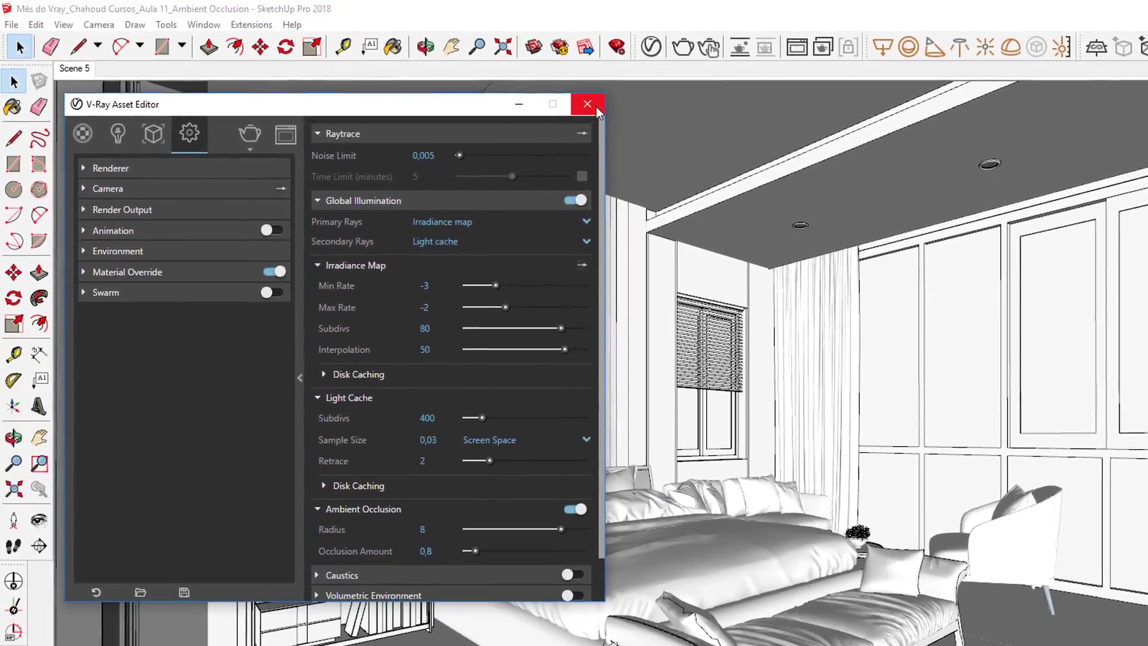
pyautogui.click(601, 106)
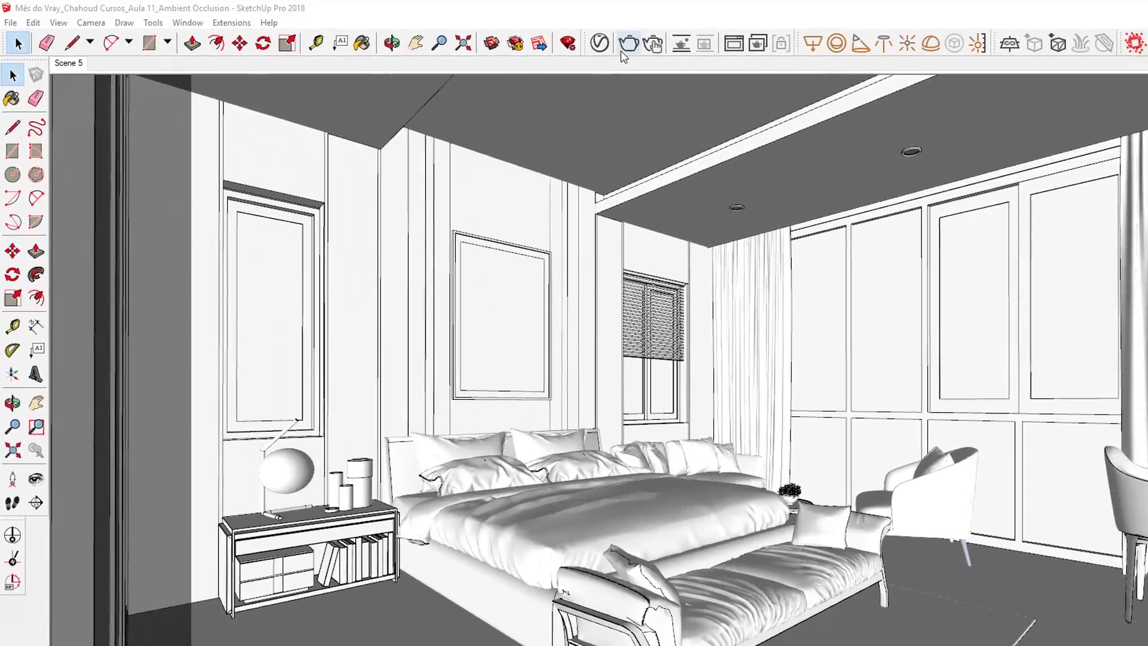
pyautogui.click(572, 42)
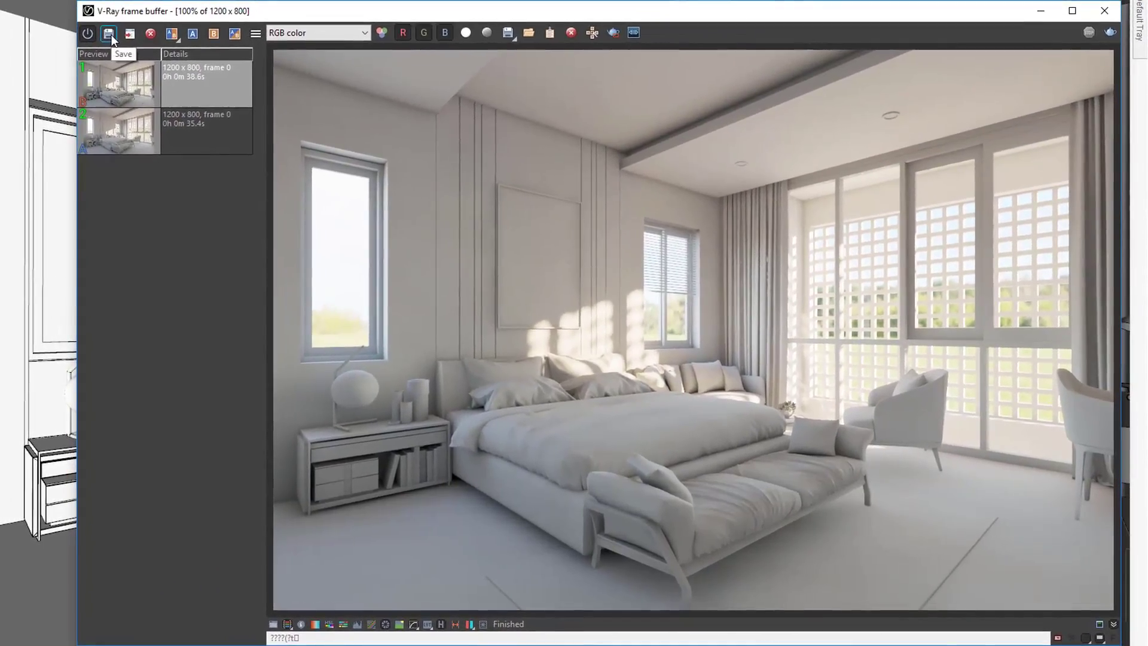
# Save the new render to history and sweep A/B comparisons against the previous and oldest renders
pyautogui.click(109, 34)
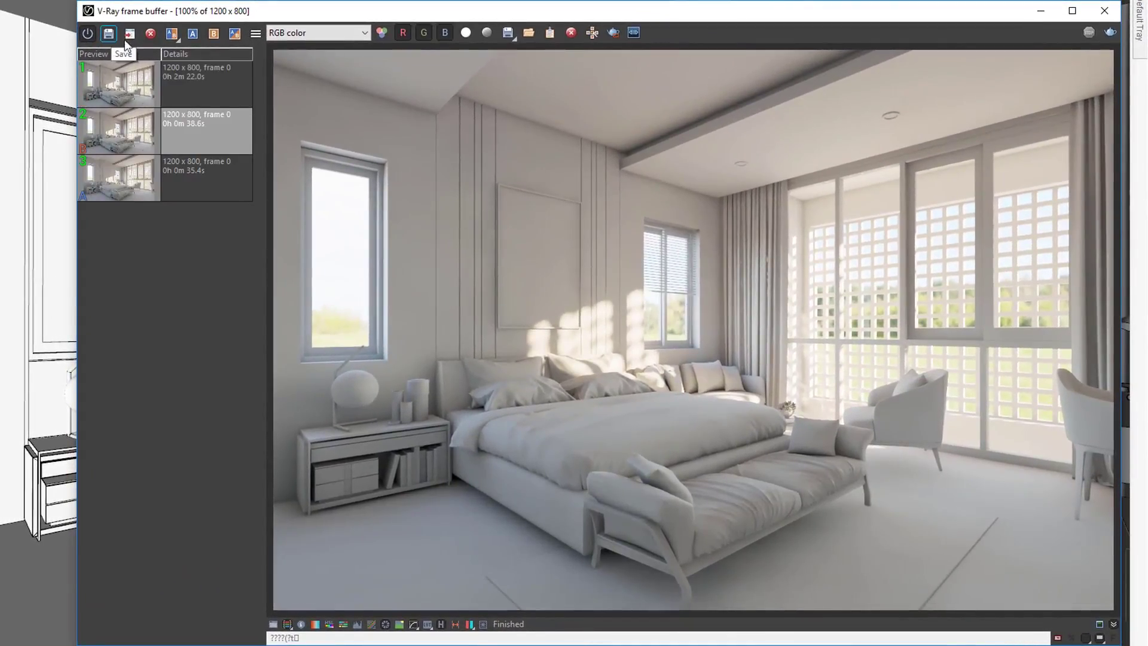
pyautogui.click(207, 120)
pyautogui.click(192, 33)
pyautogui.click(204, 84)
pyautogui.click(214, 33)
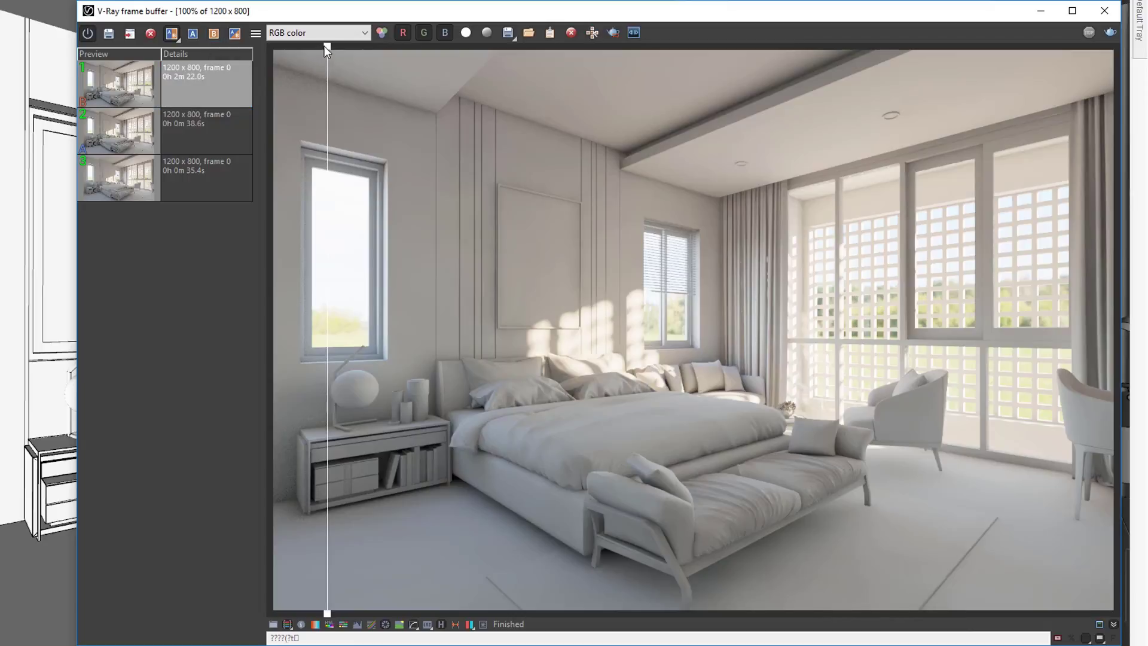
pyautogui.moveTo(327, 47); pyautogui.dragTo(1004, 116)
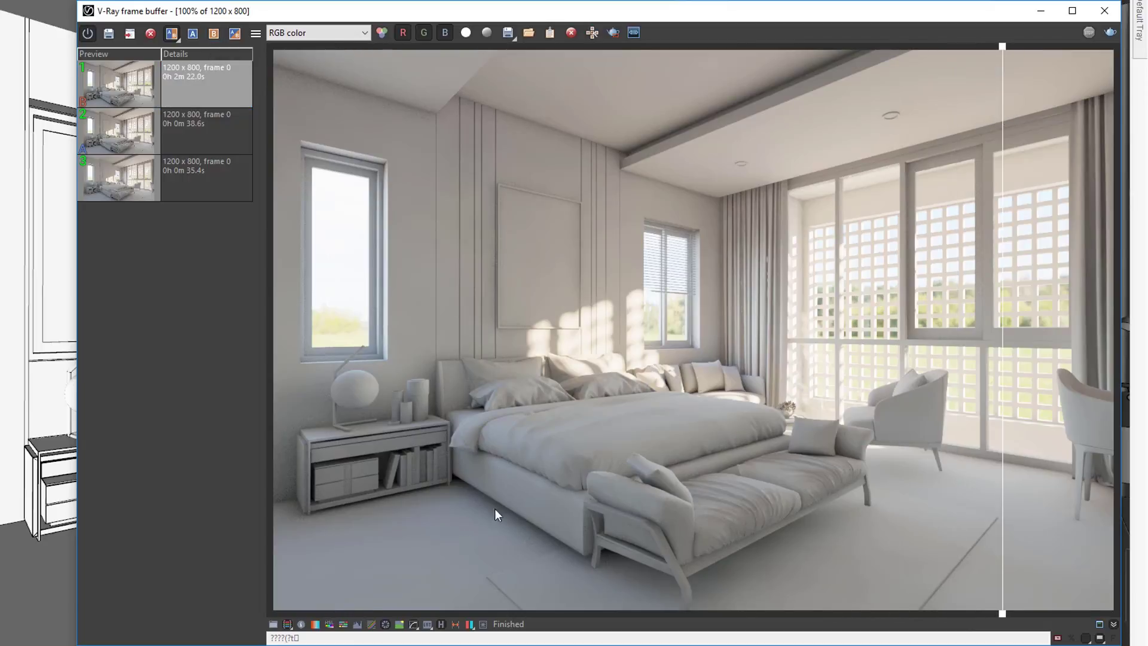
pyautogui.moveTo(1003, 57); pyautogui.dragTo(289, 94)
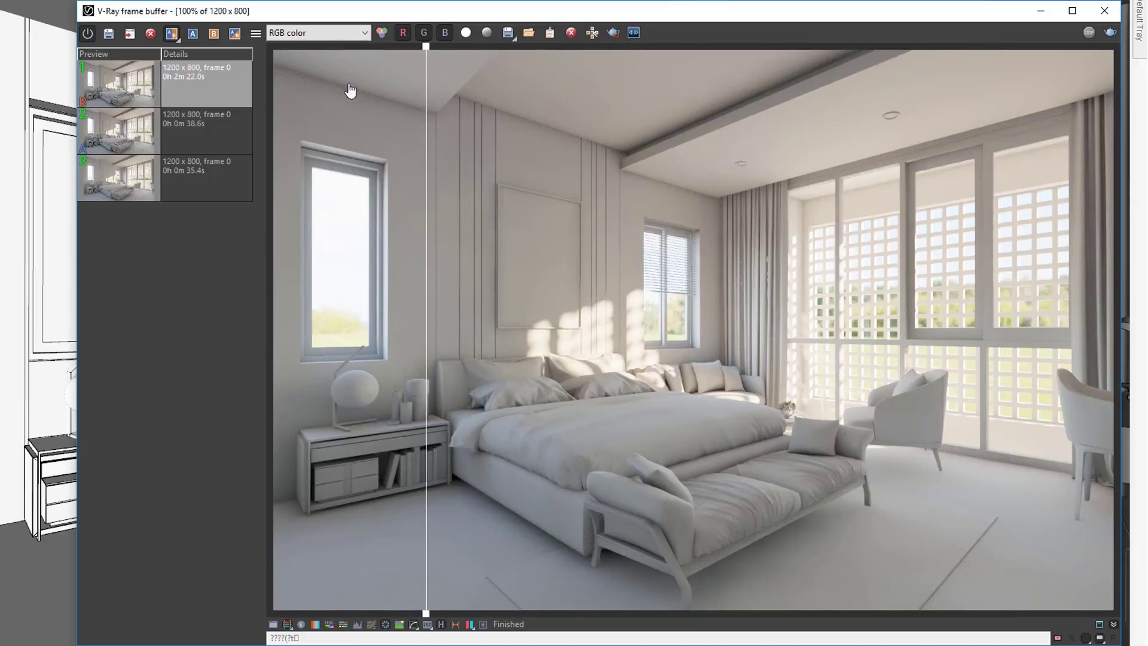
pyautogui.click(210, 172)
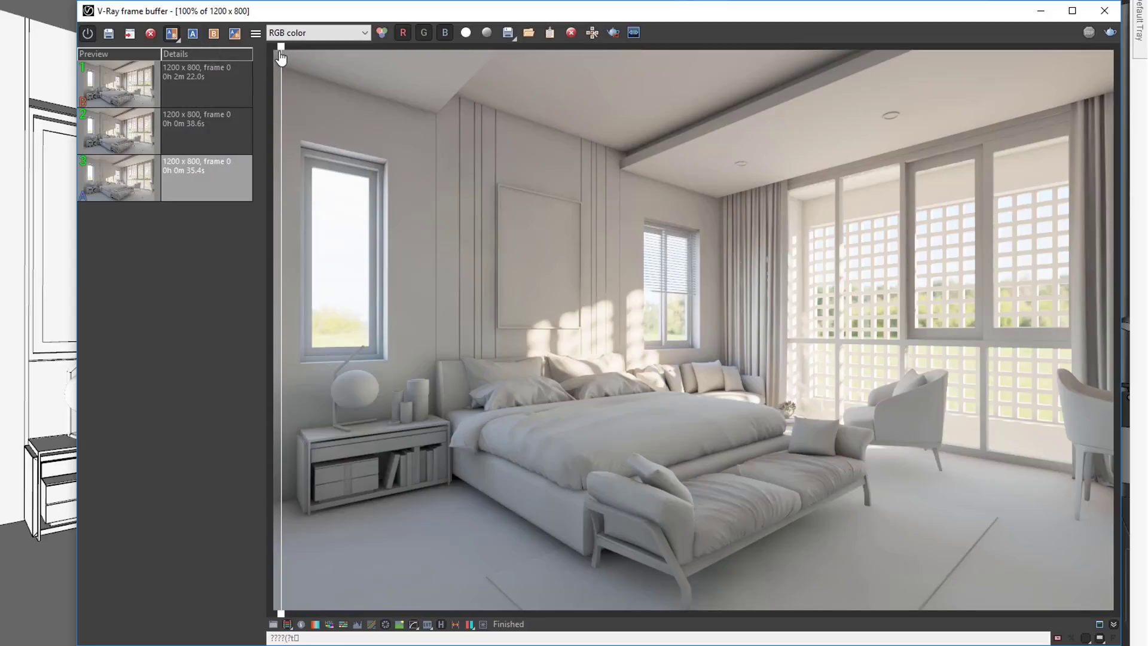
pyautogui.moveTo(284, 55)
pyautogui.mouseDown()
pyautogui.moveTo(1118, 122)
pyautogui.moveTo(262, 124)
pyautogui.moveTo(879, 144)
pyautogui.moveTo(469, 146)
pyautogui.moveTo(487, 156)
pyautogui.moveTo(817, 153)
pyautogui.moveTo(446, 179)
pyautogui.moveTo(483, 197)
pyautogui.mouseUp()
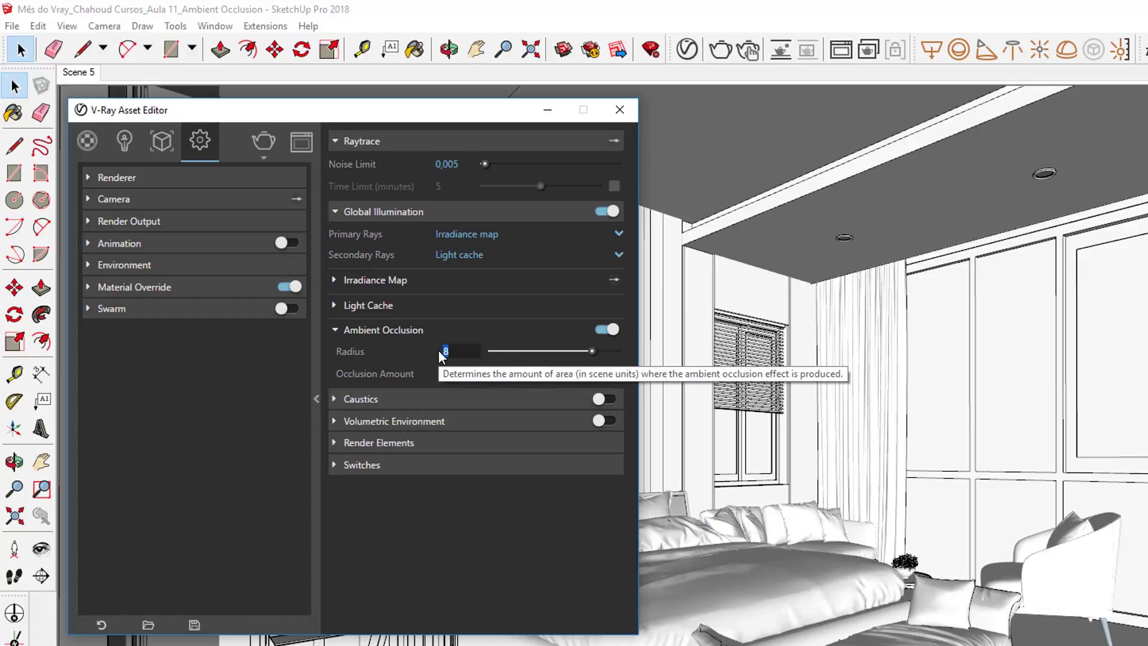
# Set the ambient occlusion radius to 2, render, and store the result in history
pyautogui.write('2')
pyautogui.press('Return')
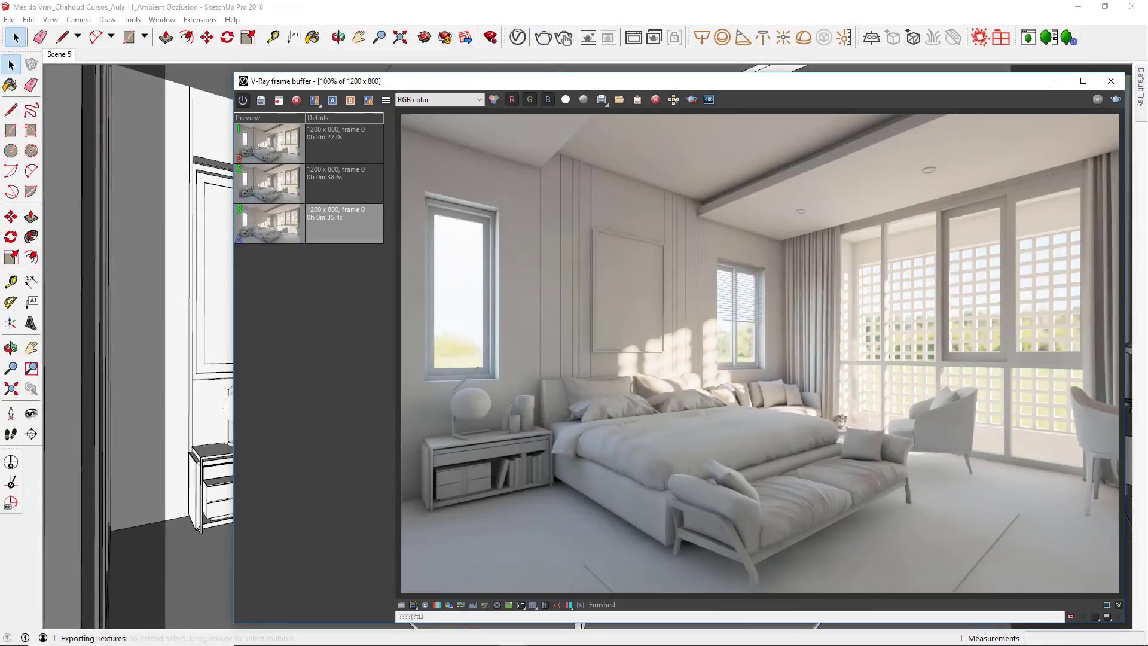
pyautogui.click(260, 100)
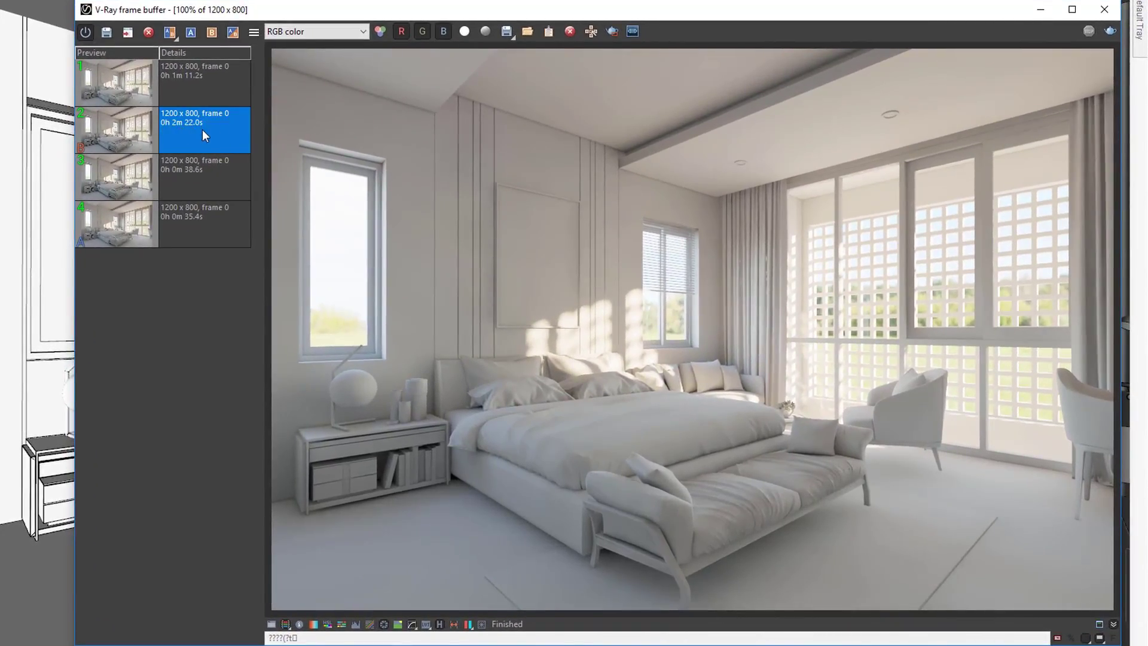
# Add history notes 'RADIUS = 8' and 'RADIUS = 2' to the two renders
pyautogui.rightClick(203, 130)
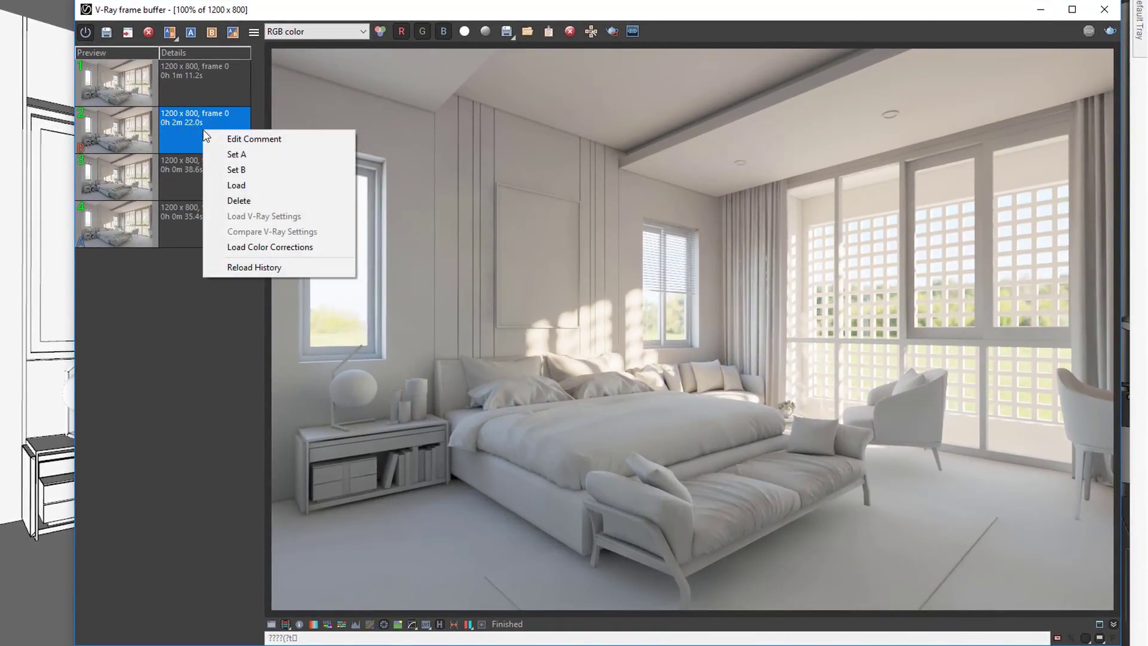
pyautogui.click(222, 137)
pyautogui.write('RADIUS = 8')
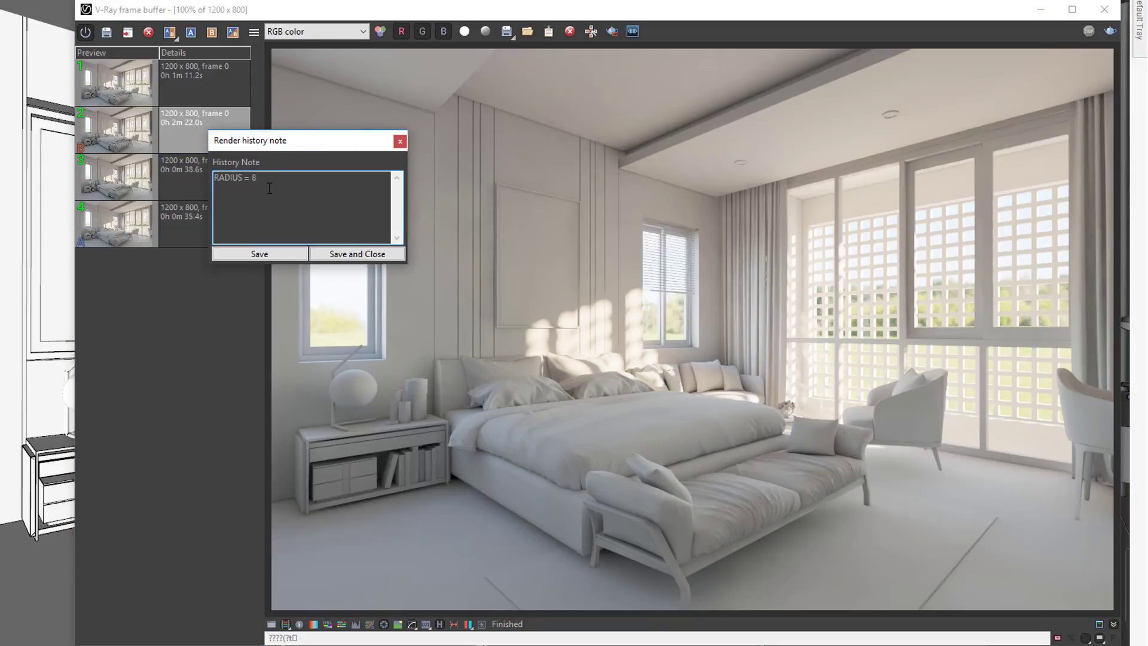
pyautogui.click(257, 253)
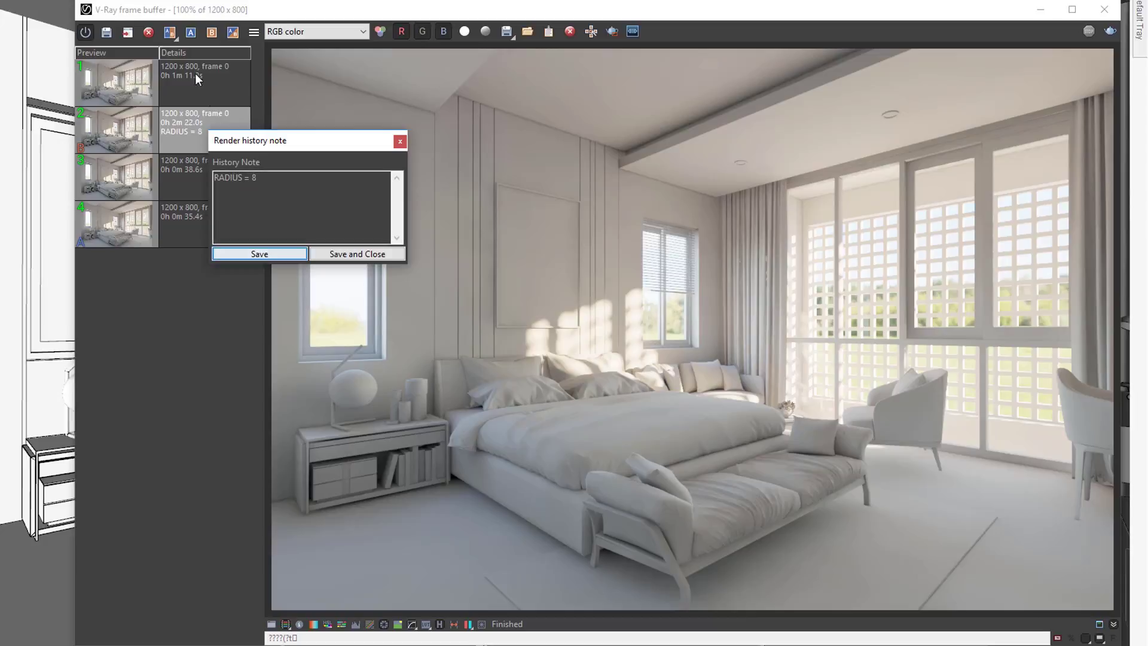
pyautogui.click(182, 81)
pyautogui.click(255, 180)
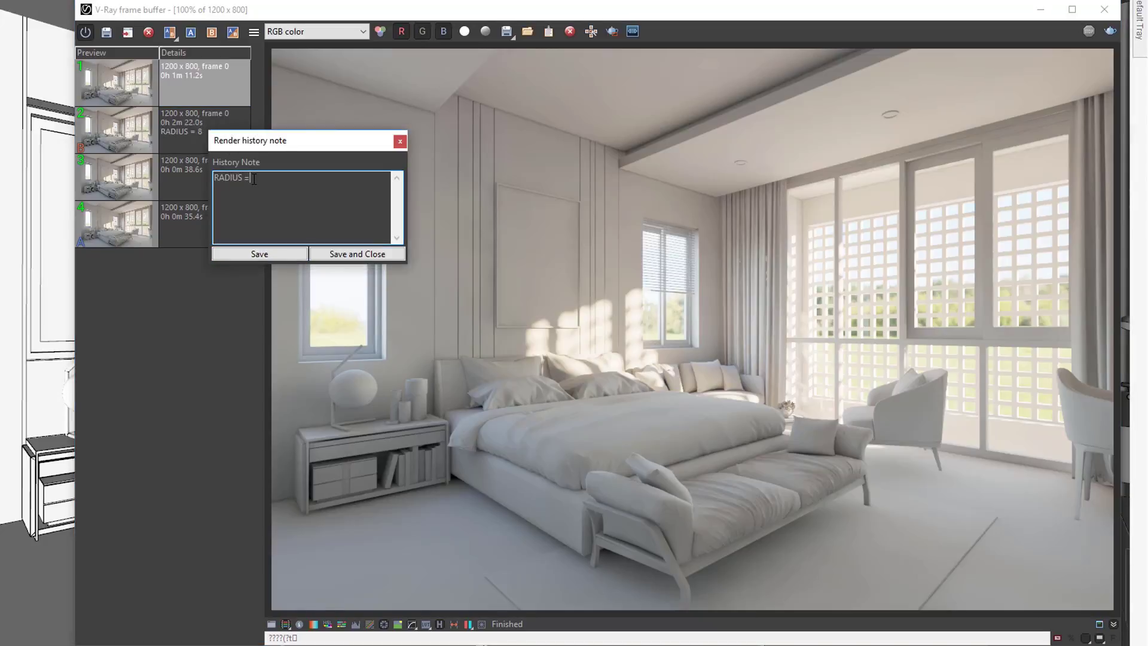
pyautogui.write('2')
pyautogui.click(236, 254)
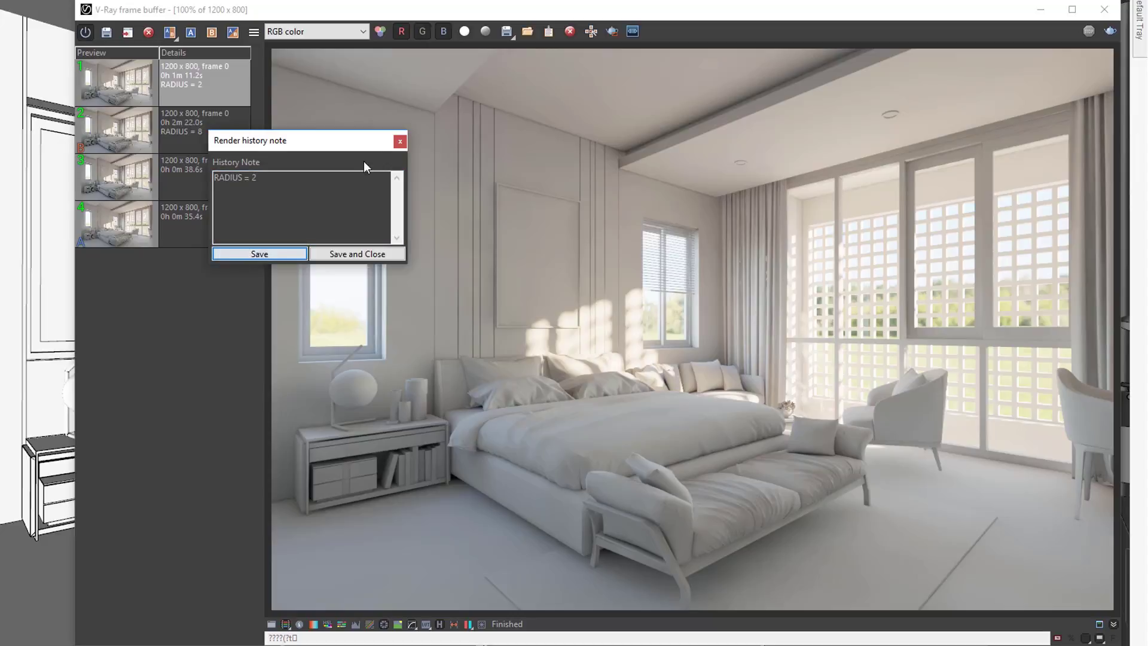
pyautogui.click(400, 141)
# Set the RADIUS = 8 render as side A and RADIUS = 2 as side B
pyautogui.click(231, 123)
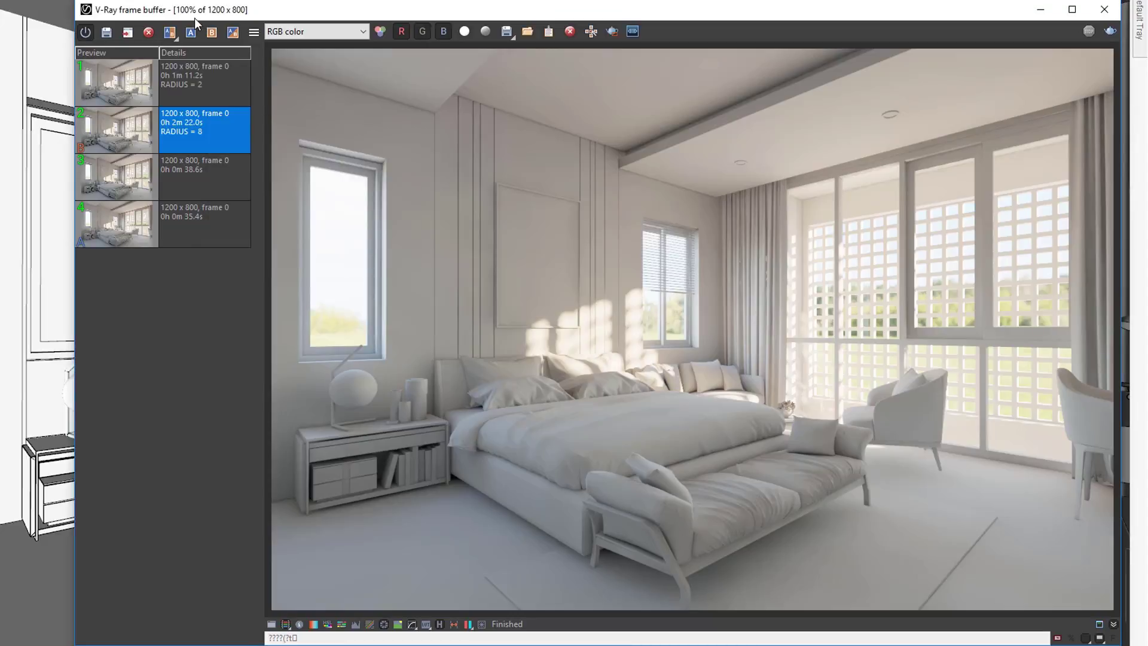
pyautogui.click(191, 33)
pyautogui.click(195, 82)
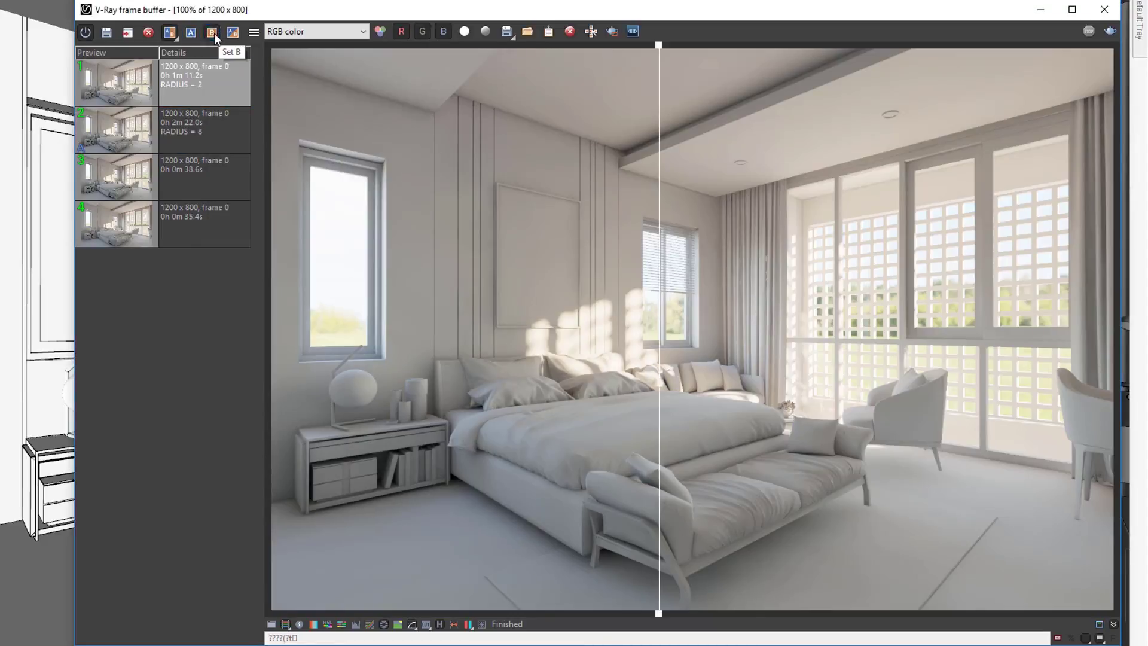
# Sweep the A/B divider across the zoomed and full render comparing radius 2 and 8
pyautogui.moveTo(659, 60)
pyautogui.mouseDown()
pyautogui.moveTo(908, 71)
pyautogui.moveTo(425, 72)
pyautogui.moveTo(388, 104)
pyautogui.mouseUp()
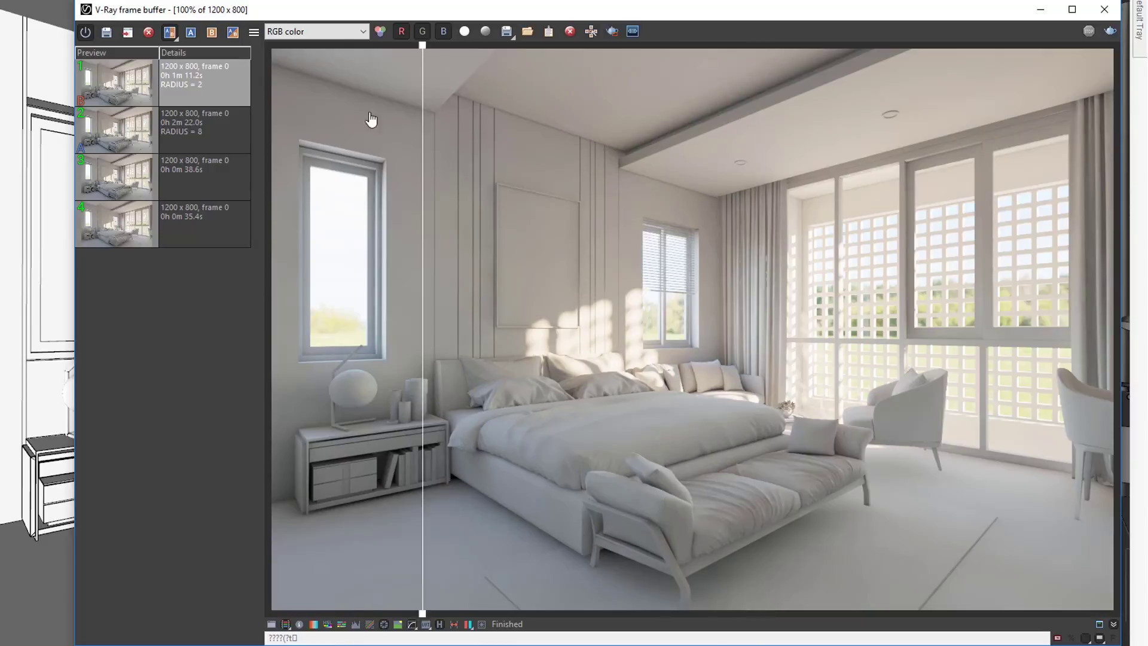
pyautogui.scroll(1, 389, 105)
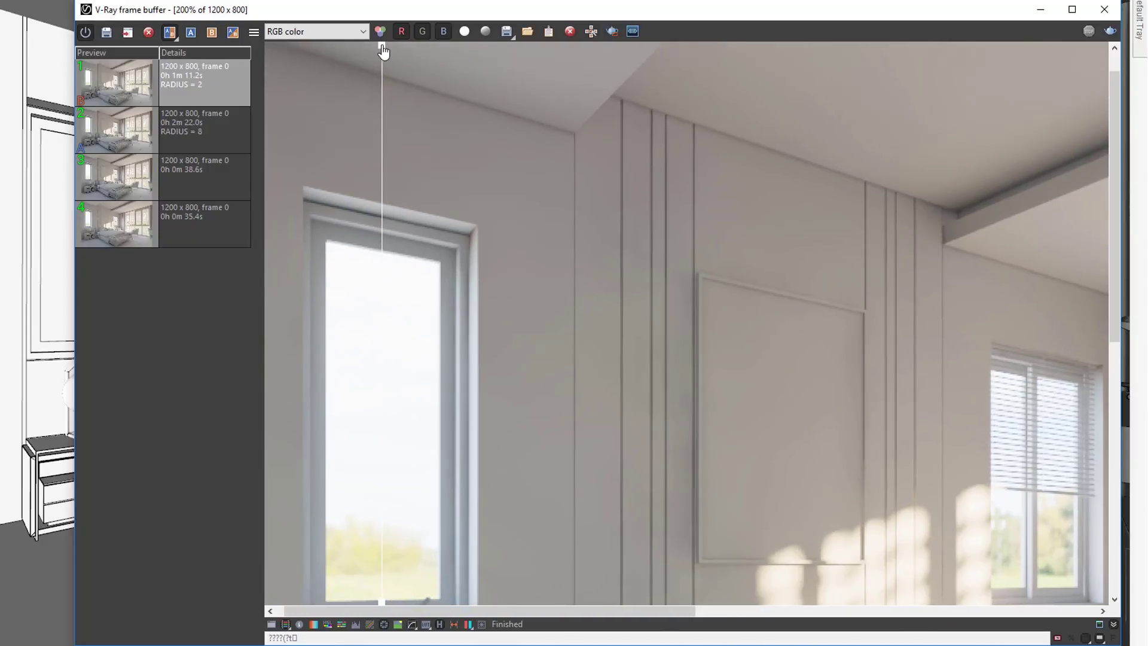
pyautogui.moveTo(384, 52); pyautogui.dragTo(801, 107)
pyautogui.moveTo(793, 57)
pyautogui.mouseDown()
pyautogui.moveTo(393, 95)
pyautogui.moveTo(365, 119)
pyautogui.mouseUp()
pyautogui.scroll(-1, 511, 142)
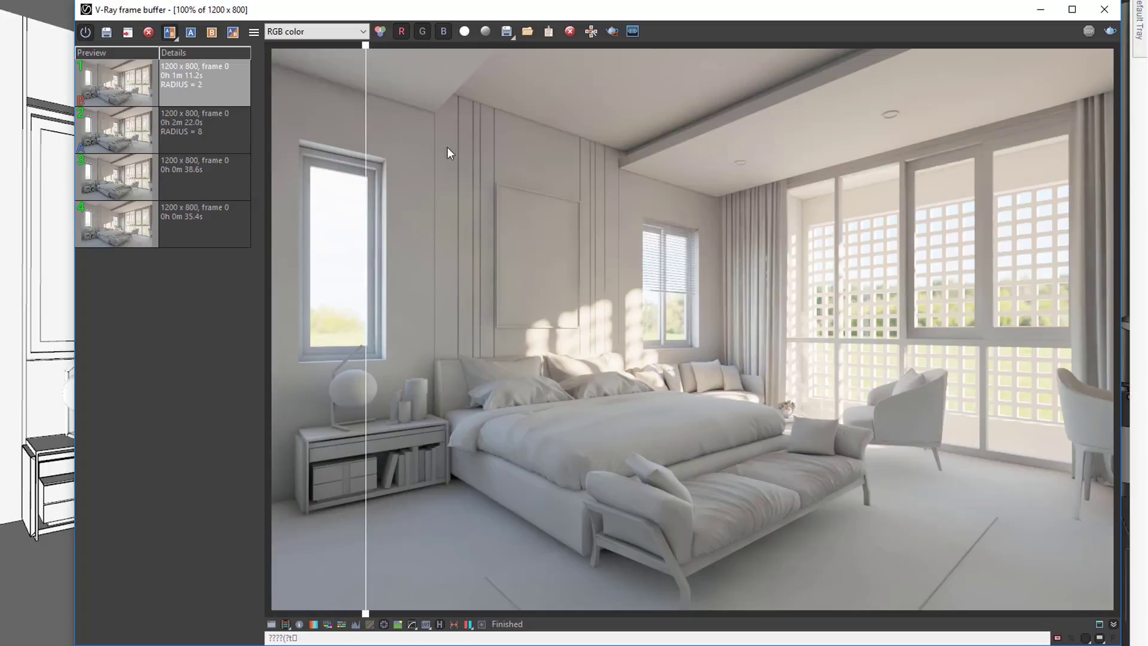
pyautogui.moveTo(365, 47)
pyautogui.mouseDown()
pyautogui.moveTo(410, 79)
pyautogui.moveTo(760, 149)
pyautogui.moveTo(795, 223)
pyautogui.moveTo(669, 233)
pyautogui.moveTo(880, 238)
pyautogui.moveTo(419, 240)
pyautogui.moveTo(781, 244)
pyautogui.mouseUp()
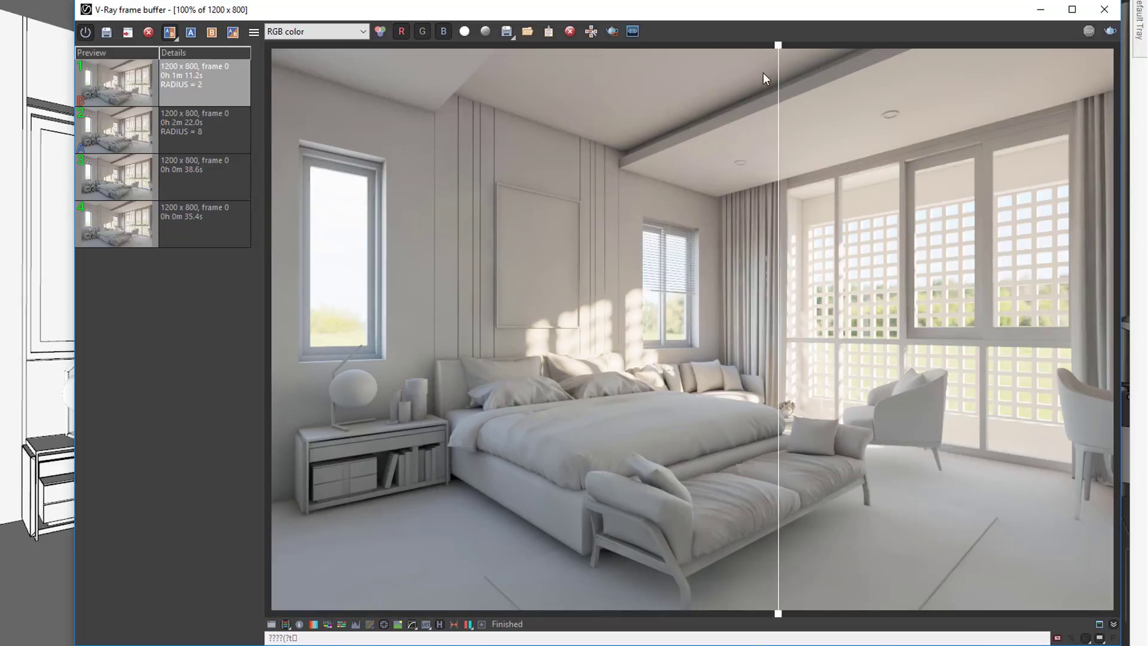
pyautogui.moveTo(778, 59); pyautogui.dragTo(947, 96)
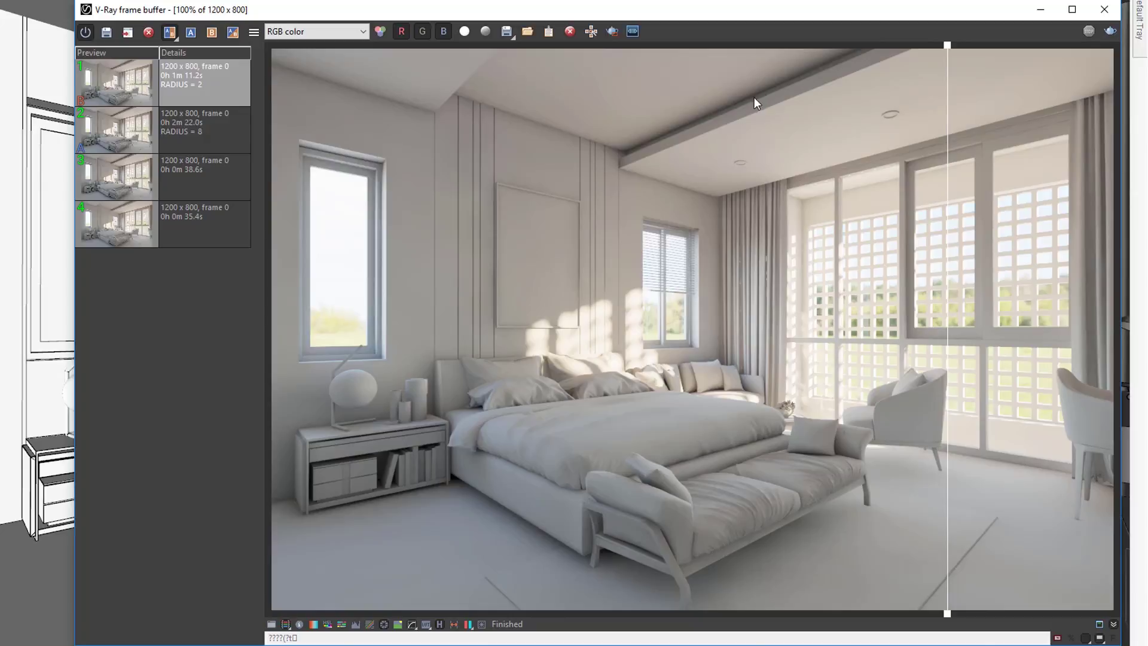
pyautogui.moveTo(949, 53); pyautogui.dragTo(937, 57)
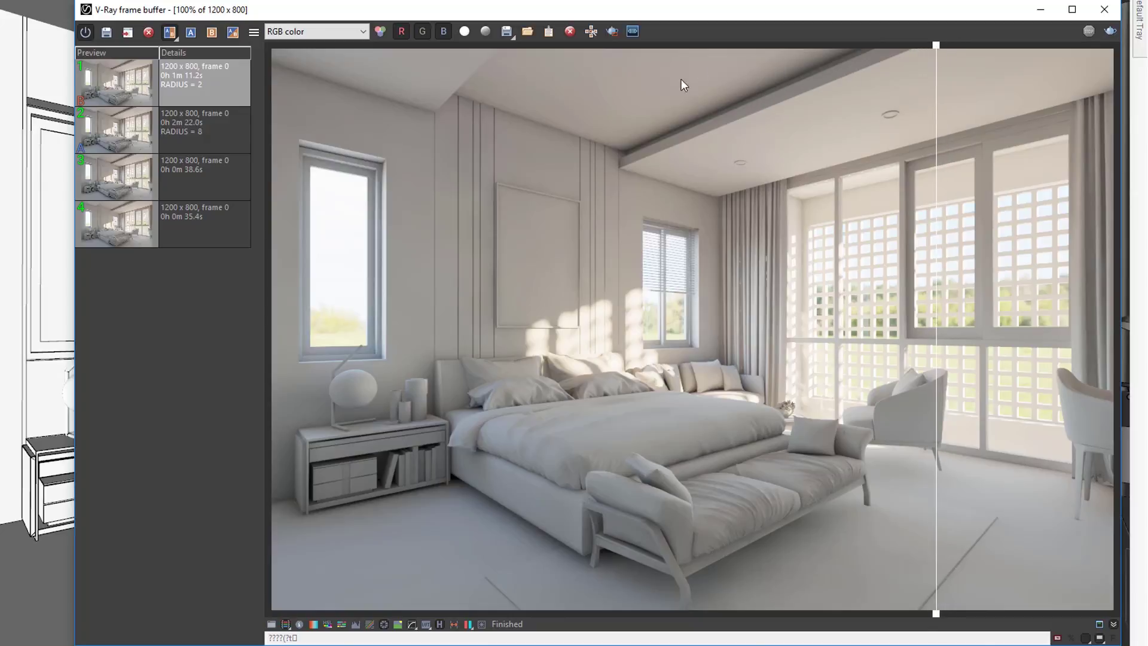
pyautogui.moveTo(939, 53); pyautogui.dragTo(535, 119)
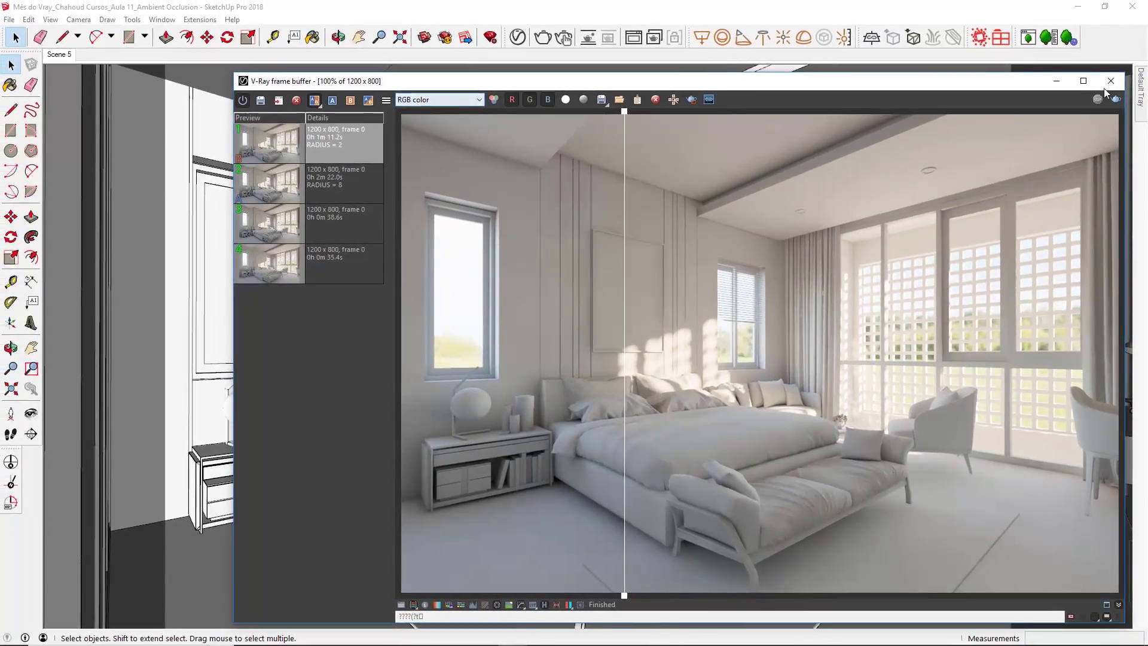
# Raise the ambient occlusion radius from 2 to 25 and re-render the bedroom
pyautogui.click(1110, 81)
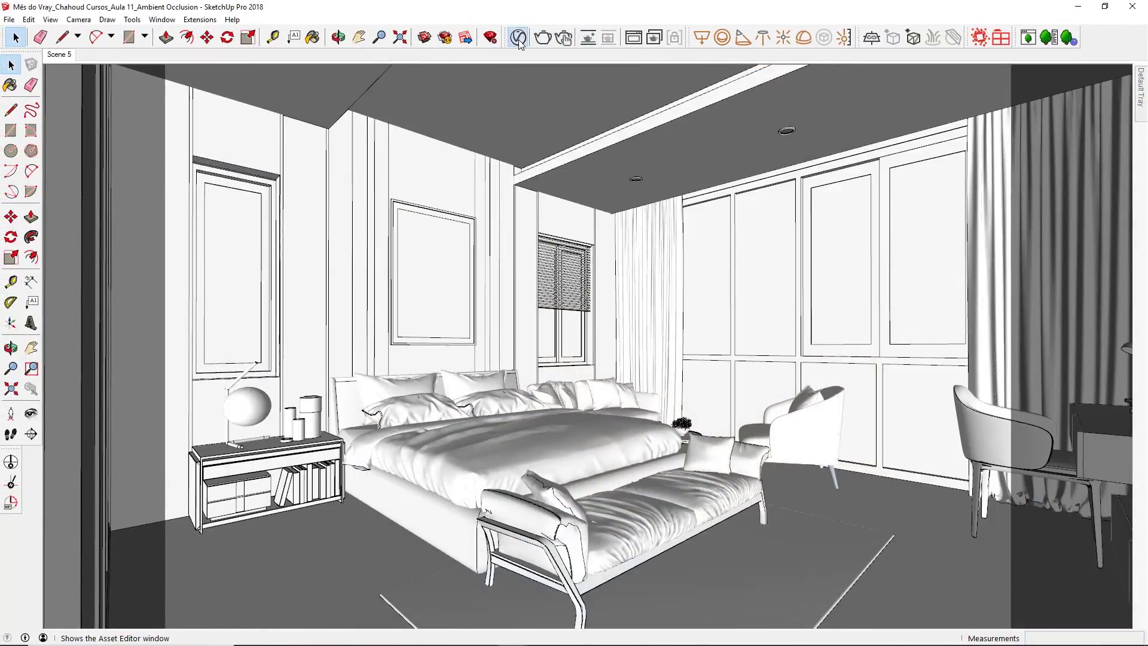
pyautogui.click(518, 37)
pyautogui.click(357, 267)
pyautogui.write('5')
pyautogui.press('Return')
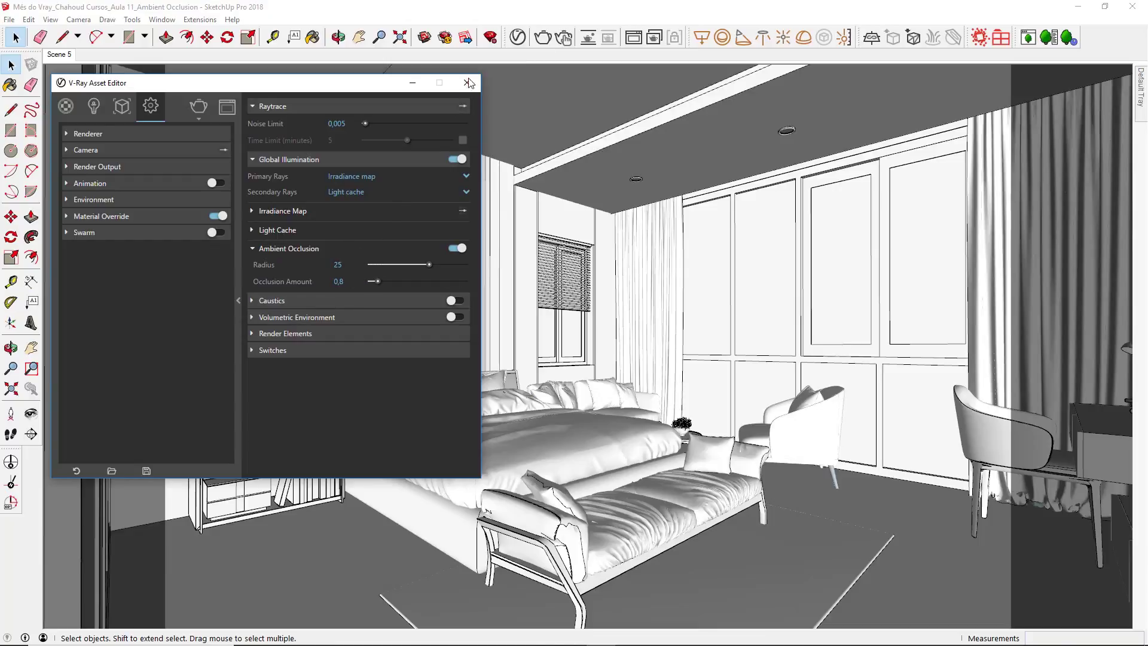
pyautogui.click(467, 83)
pyautogui.click(544, 37)
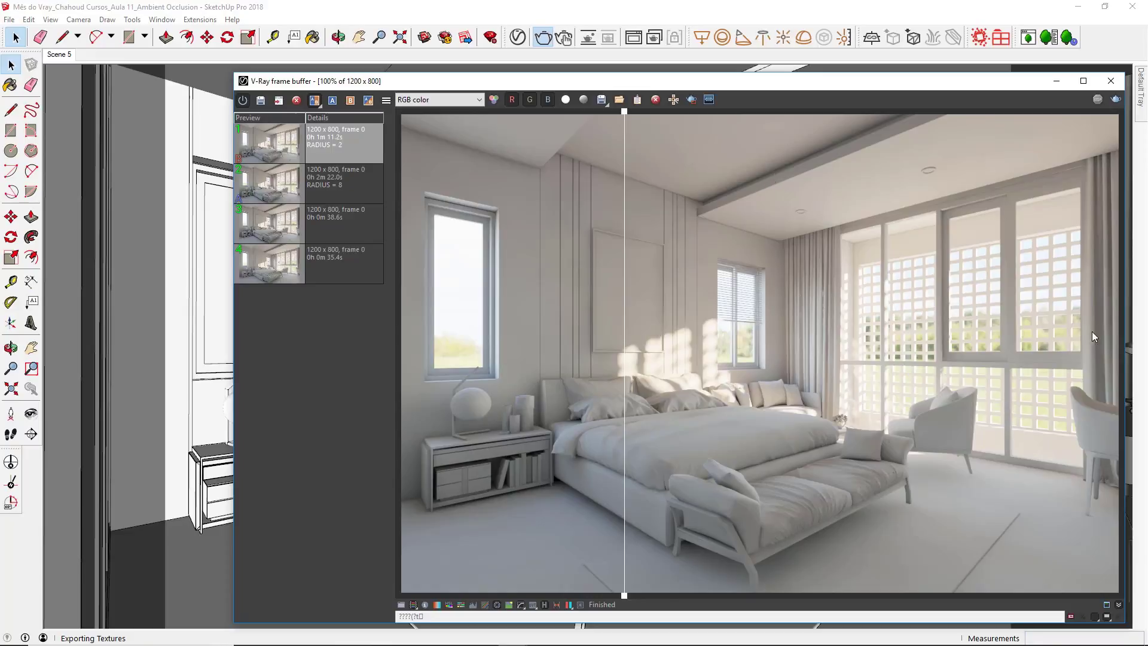
# Save the radius 25 render to VFB history and start a note on it
pyautogui.click(261, 100)
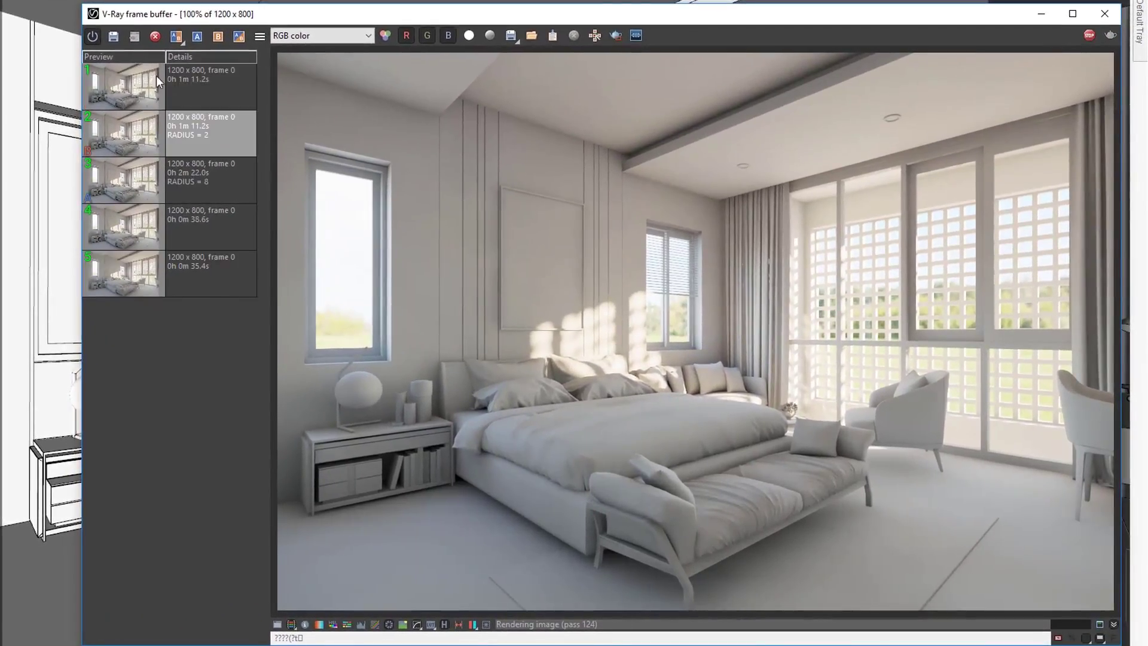
pyautogui.click(186, 86)
pyautogui.rightClick(186, 86)
pyautogui.click(239, 94)
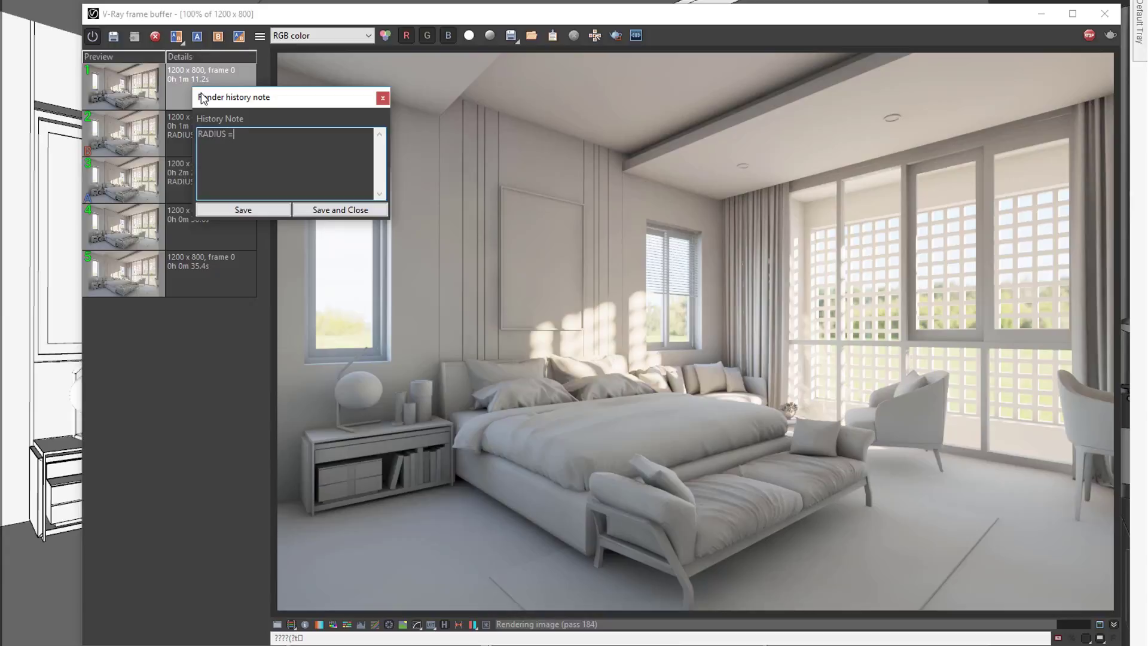
# Save the note 'RADIUS = 25' and compare the radius 2 and 25 renders as A/B
pyautogui.click(249, 214)
pyautogui.click(382, 97)
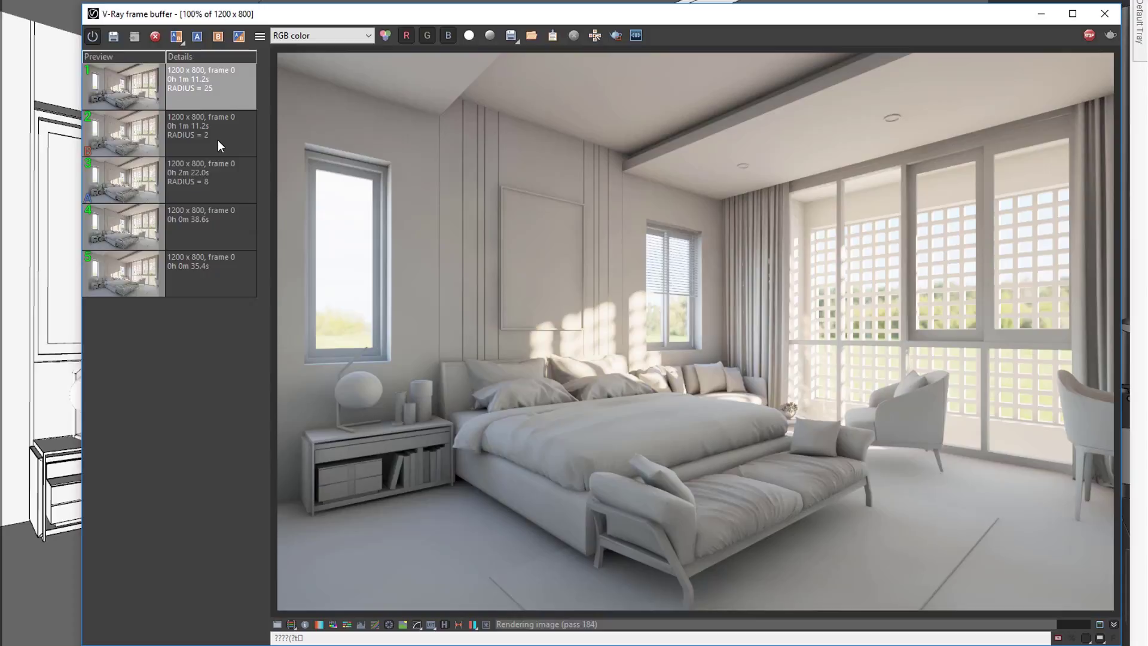
pyautogui.click(217, 140)
pyautogui.click(197, 36)
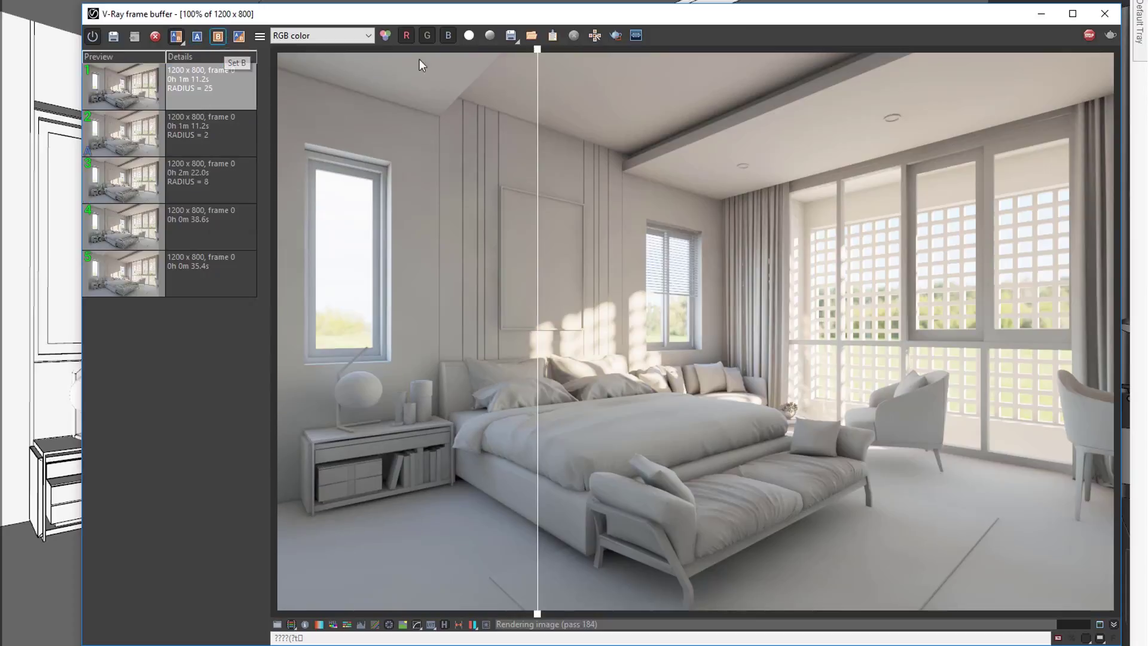
pyautogui.moveTo(537, 57); pyautogui.dragTo(911, 84)
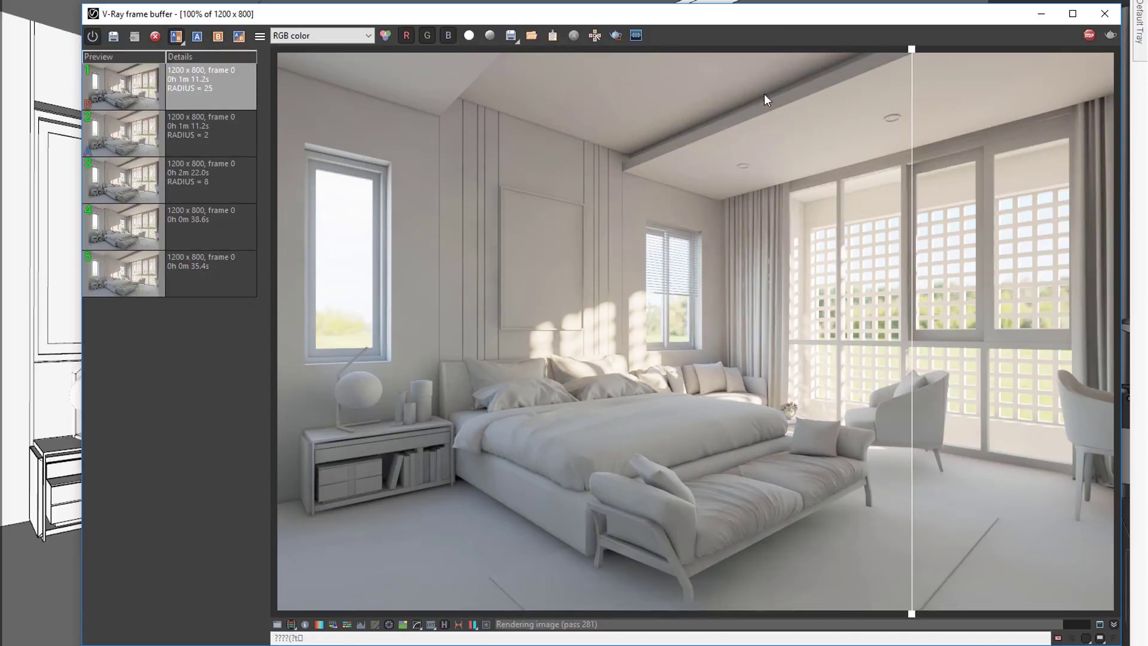
pyautogui.moveTo(909, 58); pyautogui.dragTo(416, 108)
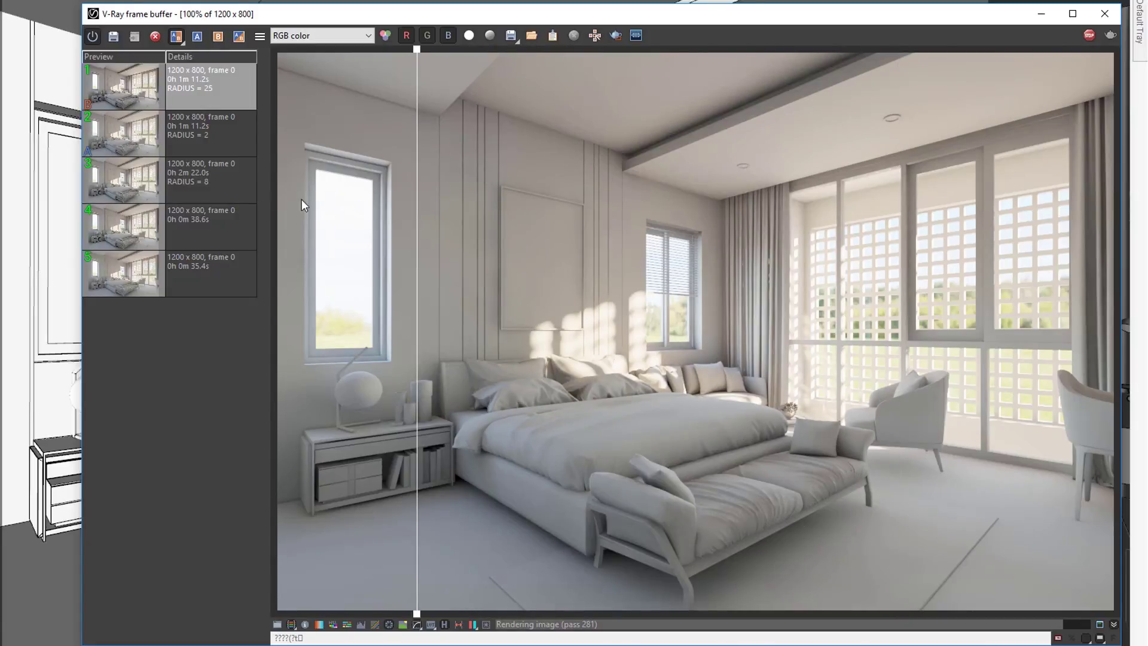
# Compare the radius 8 render against radius 25, sweeping the split over the bed and window
pyautogui.click(239, 188)
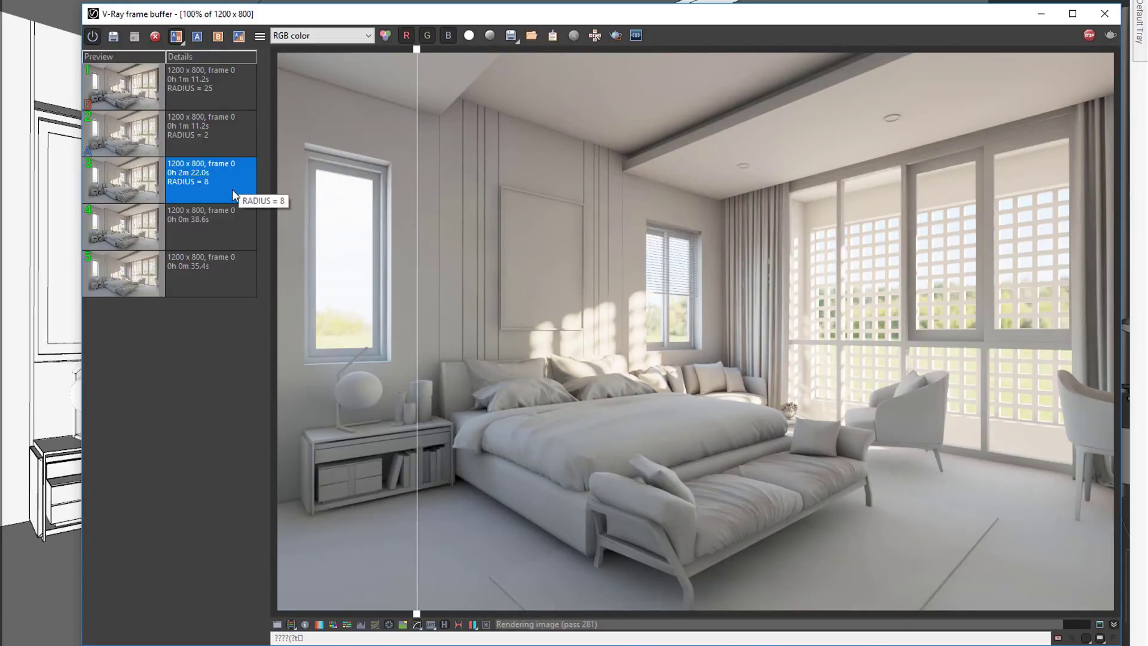
pyautogui.click(197, 36)
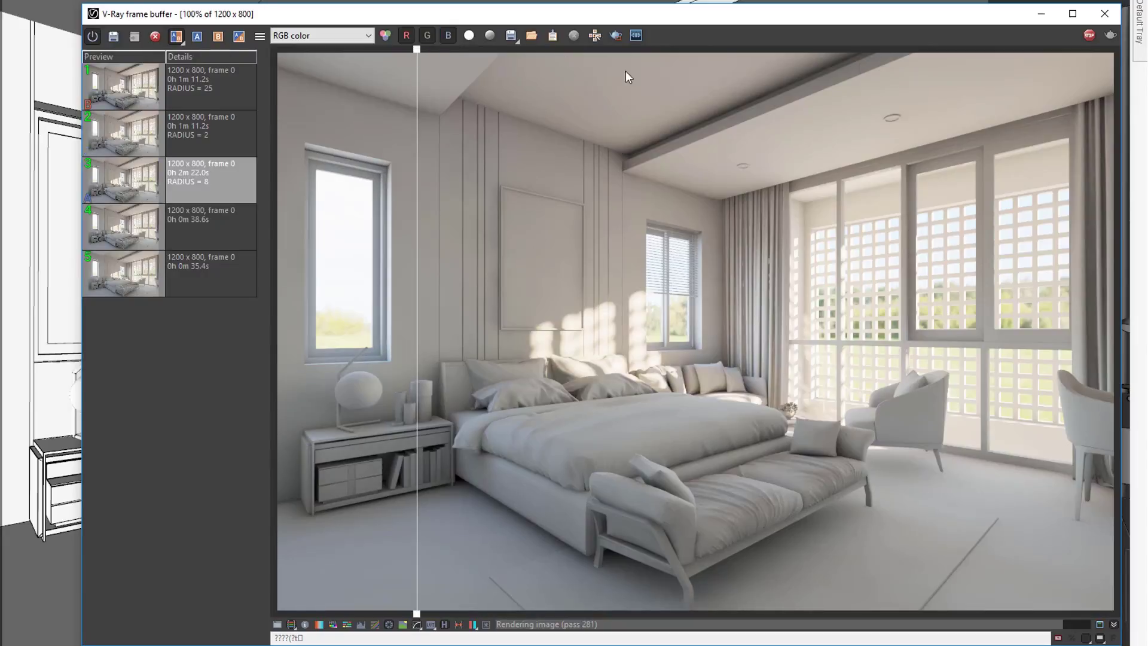
pyautogui.moveTo(425, 57); pyautogui.dragTo(894, 58)
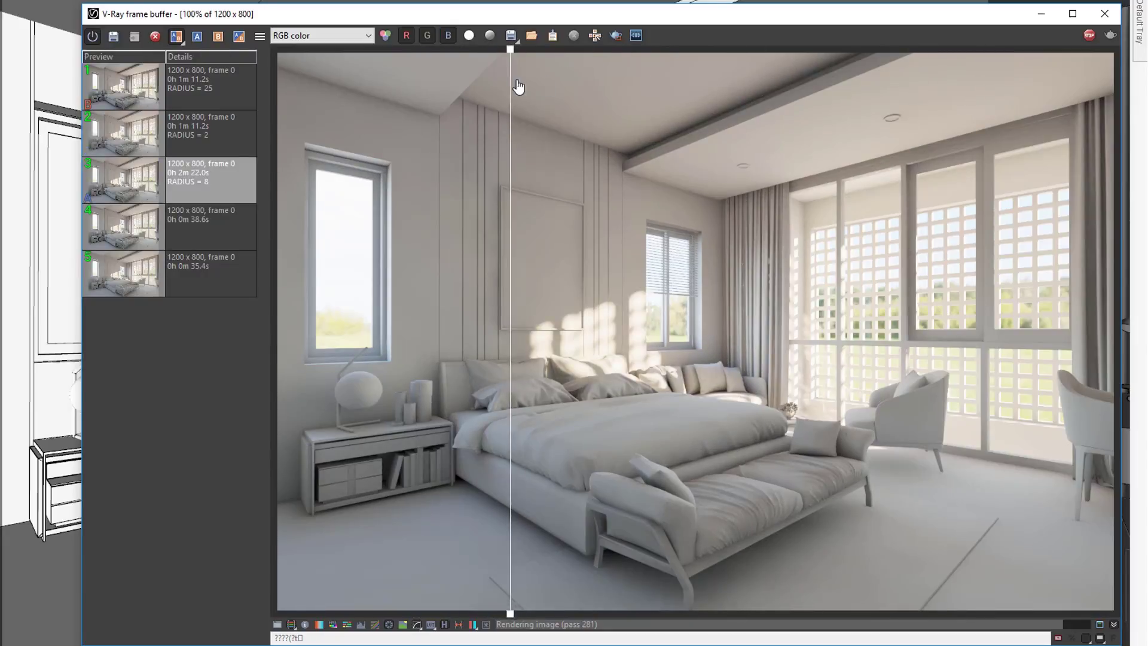
pyautogui.moveTo(611, 117); pyautogui.dragTo(328, 140)
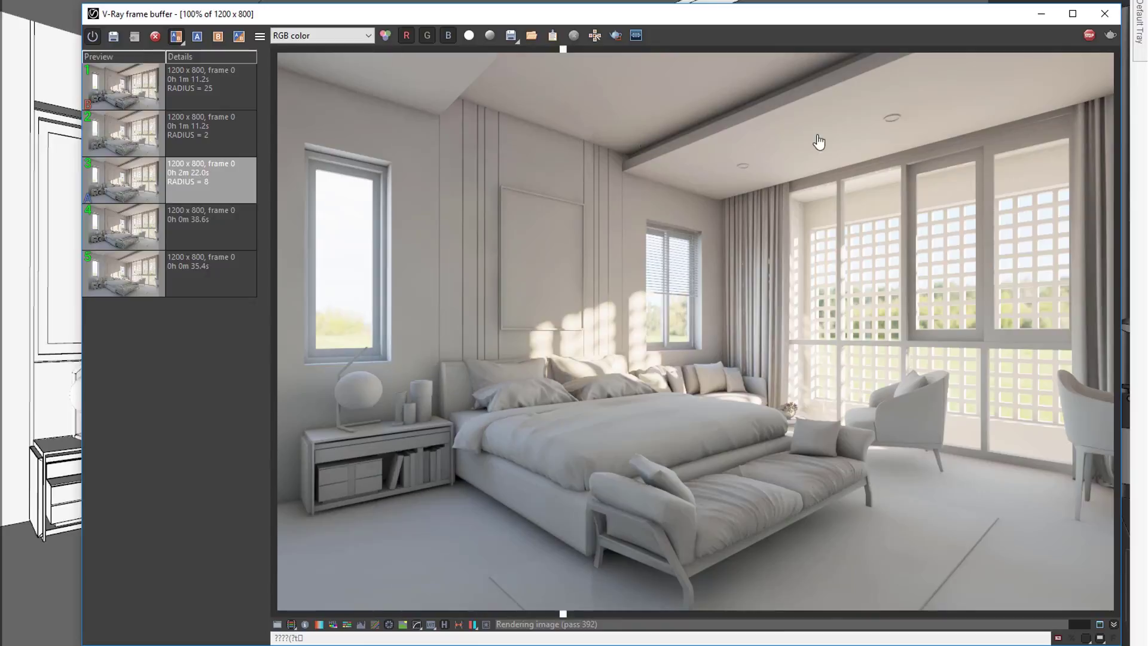
pyautogui.moveTo(328, 139); pyautogui.dragTo(402, 118)
pyautogui.scroll(1, 422, 111)
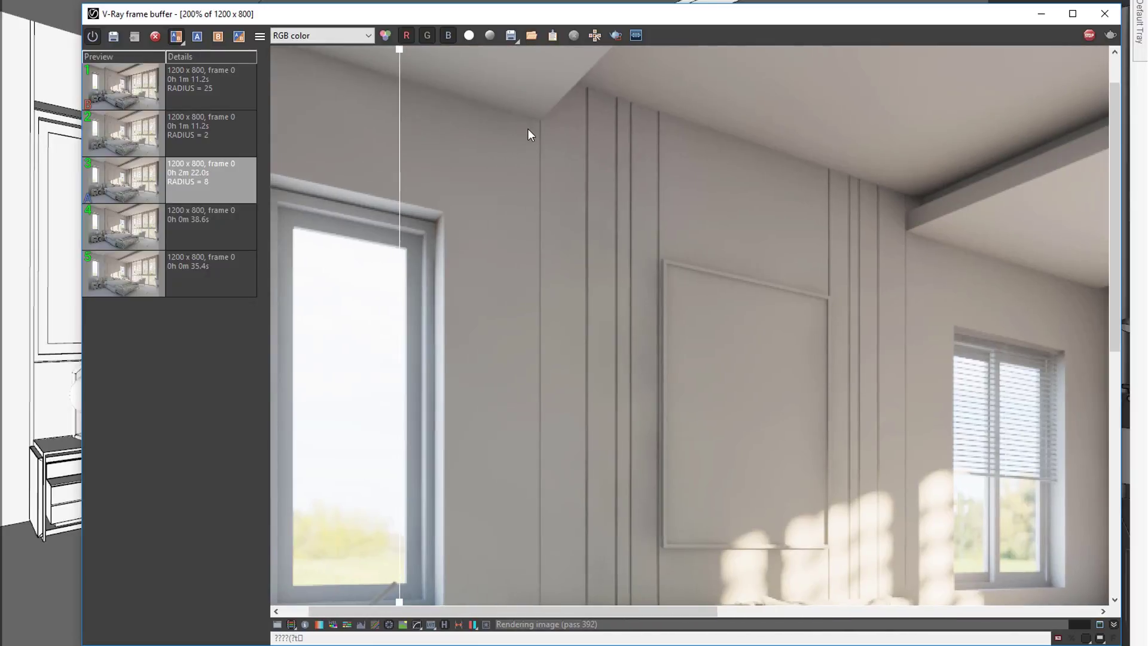
pyautogui.scroll(-1, 529, 128)
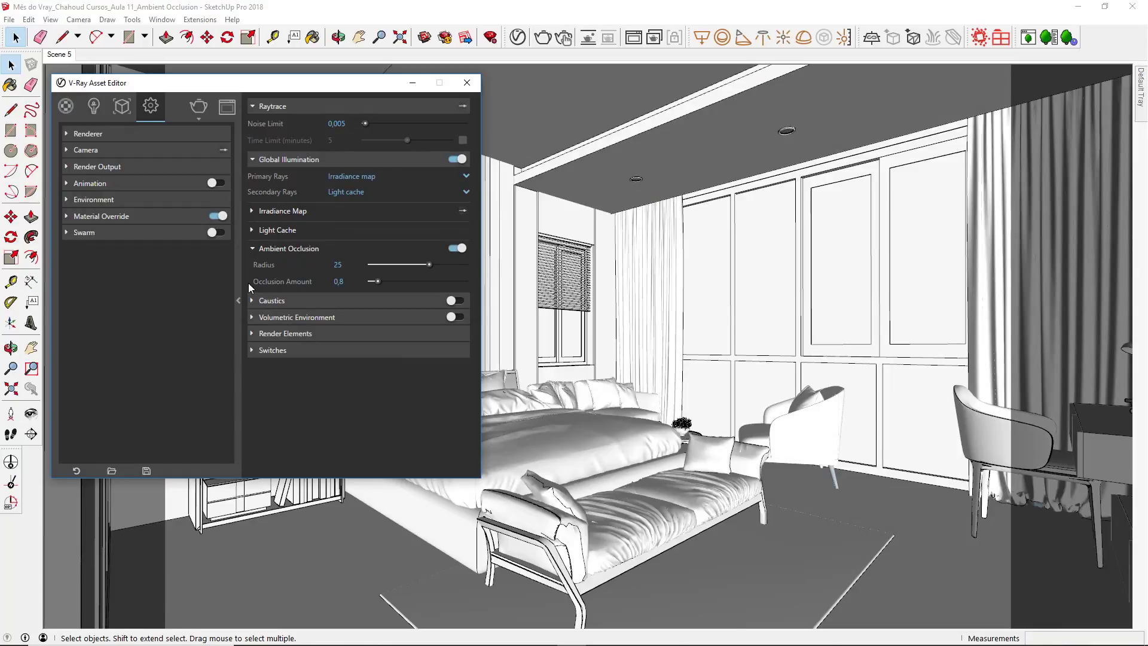
pyautogui.click(338, 281)
# Set Occlusion Amount to 3,5 and render the bedroom
pyautogui.write(',5')
pyautogui.press('Return')
pyautogui.click(542, 37)
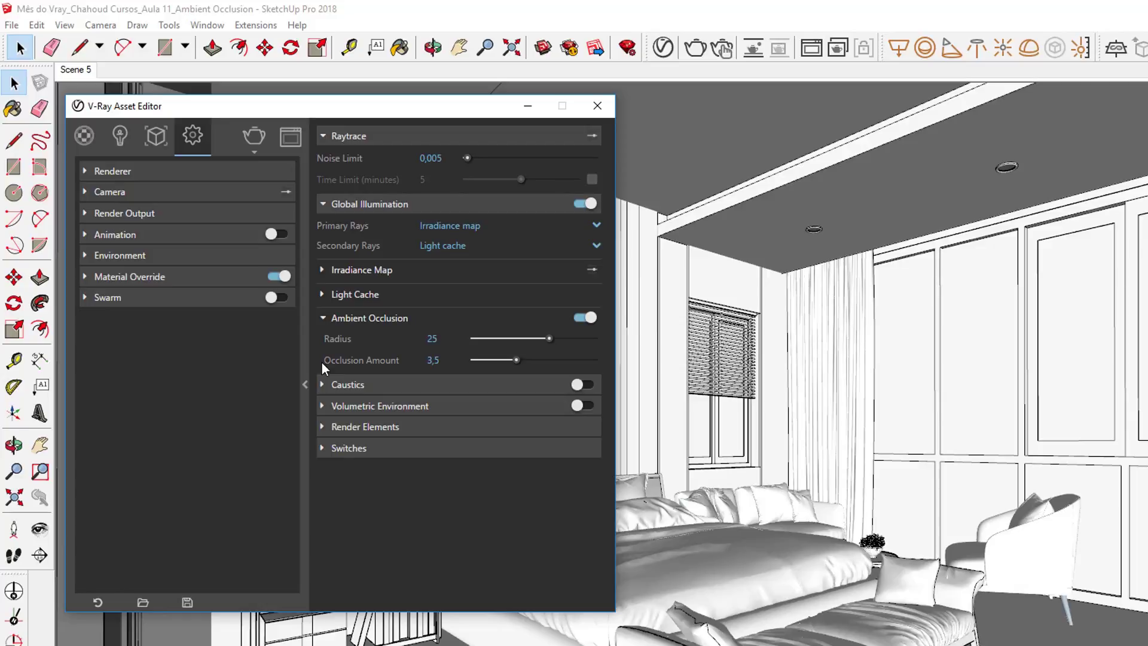
# Reset ambient occlusion to radius 8 and Occlusion Amount 0,8
pyautogui.click(432, 339)
pyautogui.write('8')
pyautogui.press('Tab')
pyautogui.write(',8')
pyautogui.press('Return')
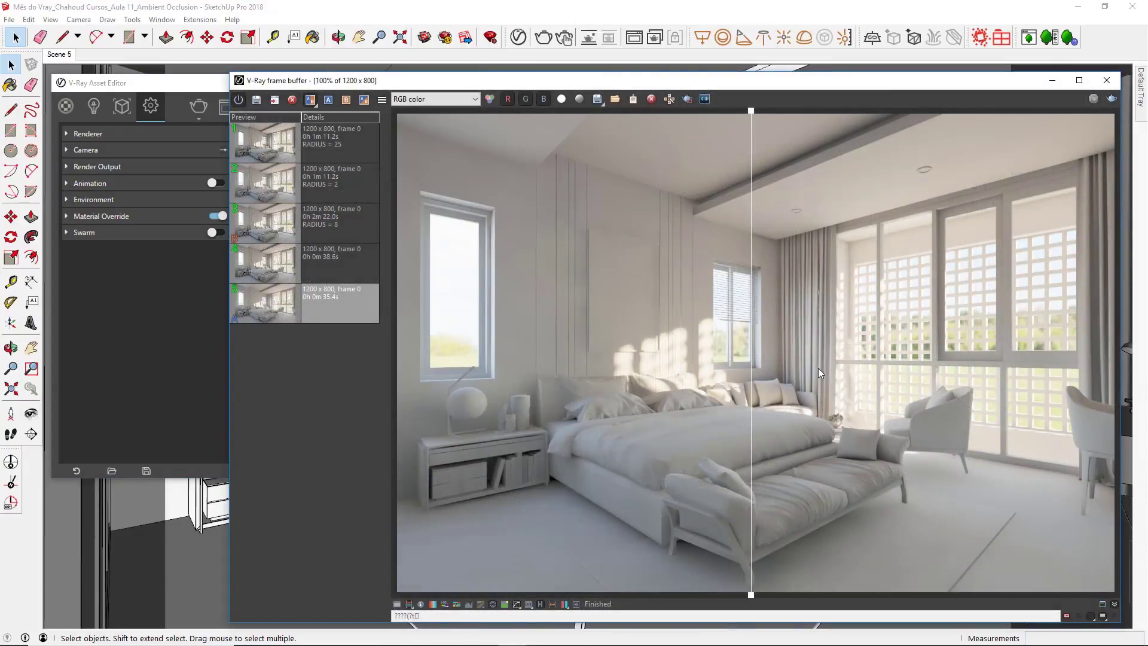
# Shift the VFB A/B comparison divider across the bedroom render
pyautogui.moveTo(752, 120)
pyautogui.mouseDown()
pyautogui.moveTo(1122, 132)
pyautogui.moveTo(1057, 155)
pyautogui.moveTo(395, 161)
pyautogui.mouseUp()
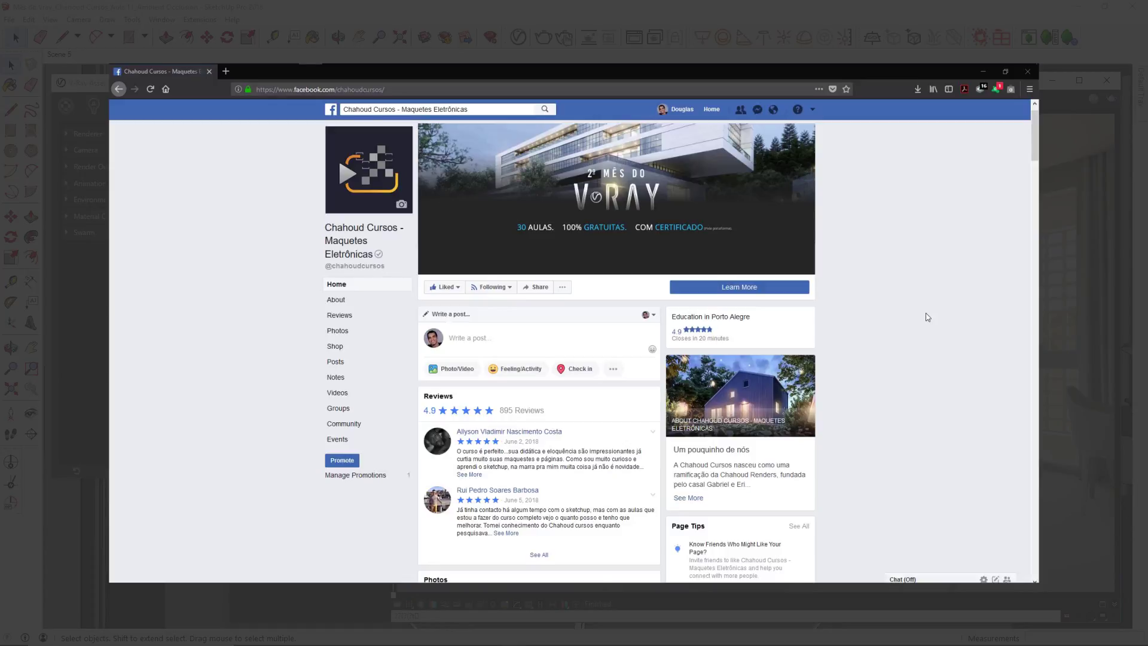
# Comment 'a aula foi incrível, aprendi bastante!!!' under the AULA 04 post
pyautogui.scroll(-10, 927, 317)
pyautogui.click(489, 415)
pyautogui.write('a aula foi incrível, aprendi bastante!!!')
pyautogui.press('Return')
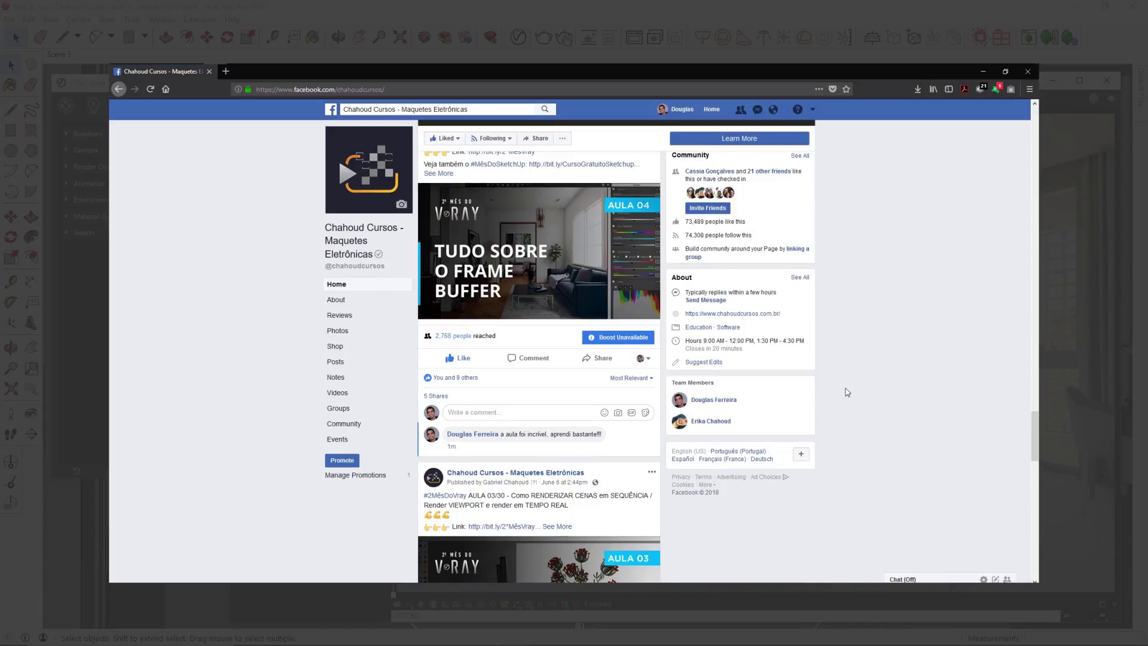
pyautogui.scroll(-1, 870, 368)
pyautogui.scroll(-2, 871, 368)
pyautogui.scroll(-1, 497, 488)
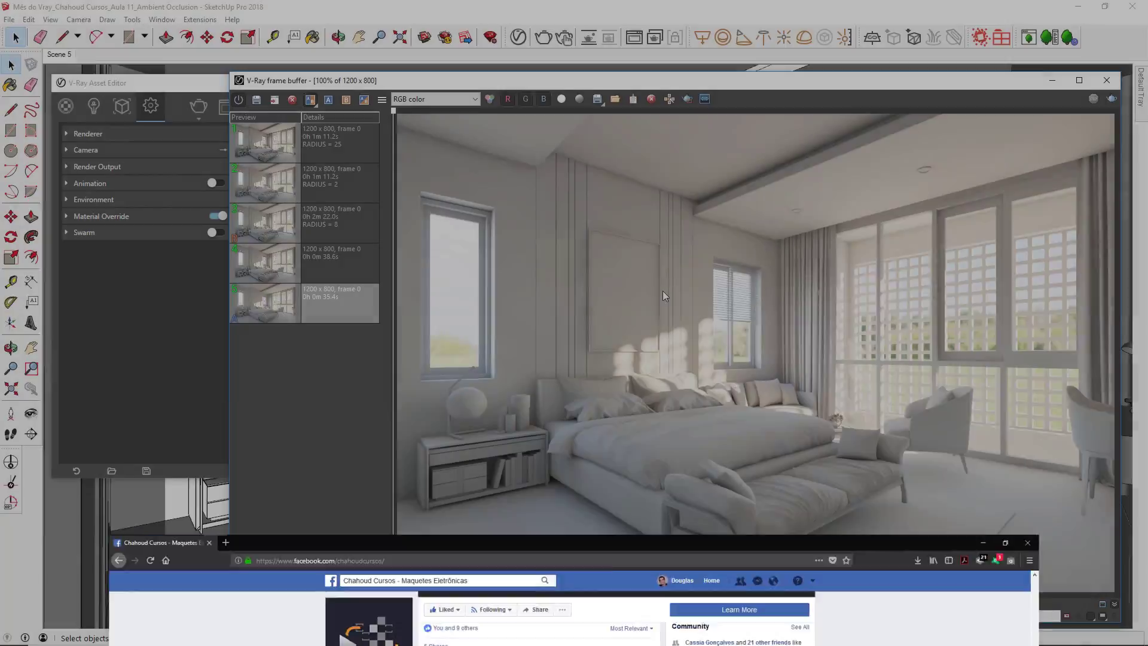